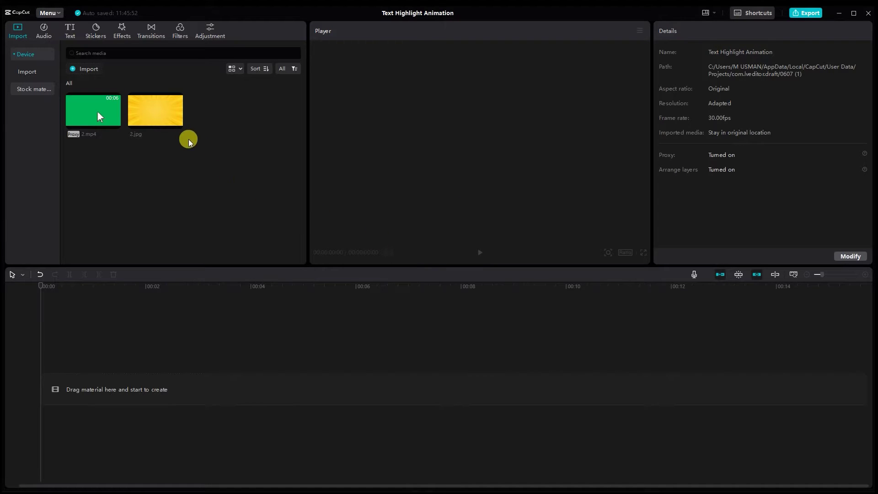
# Step: Add 2.jpg off-canvas, set a yellow-orange color canvas, and make the clip a compound clip
pyautogui.moveTo(159, 116); pyautogui.dragTo(93, 378)
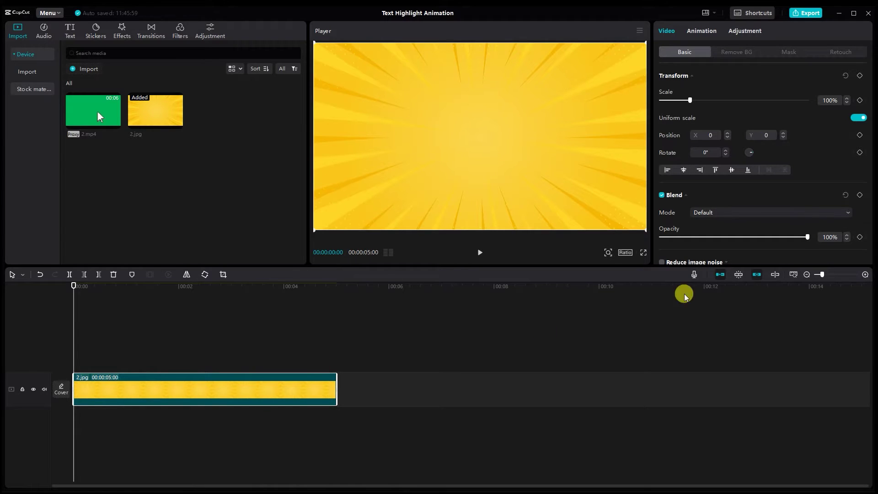
pyautogui.moveTo(559, 107); pyautogui.dragTo(346, 350)
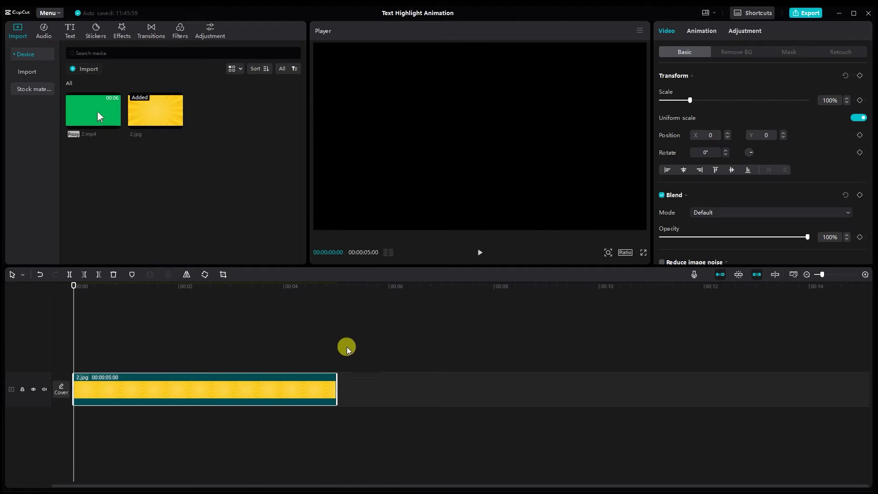
pyautogui.scroll(-3, 779, 183)
pyautogui.click(682, 246)
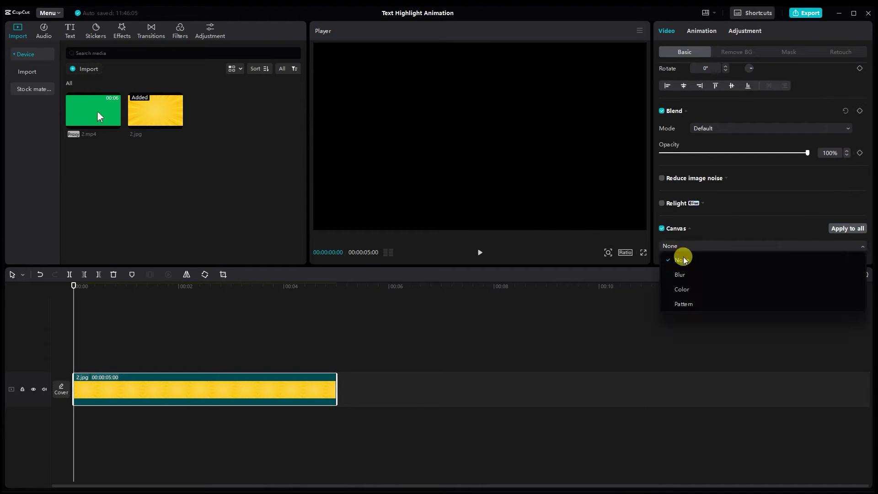
pyautogui.click(683, 289)
pyautogui.scroll(-5, 725, 253)
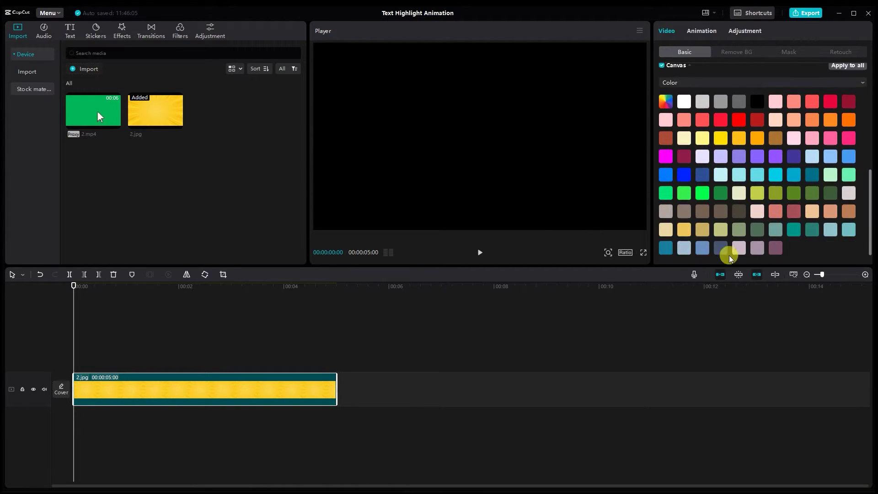
pyautogui.click(740, 118)
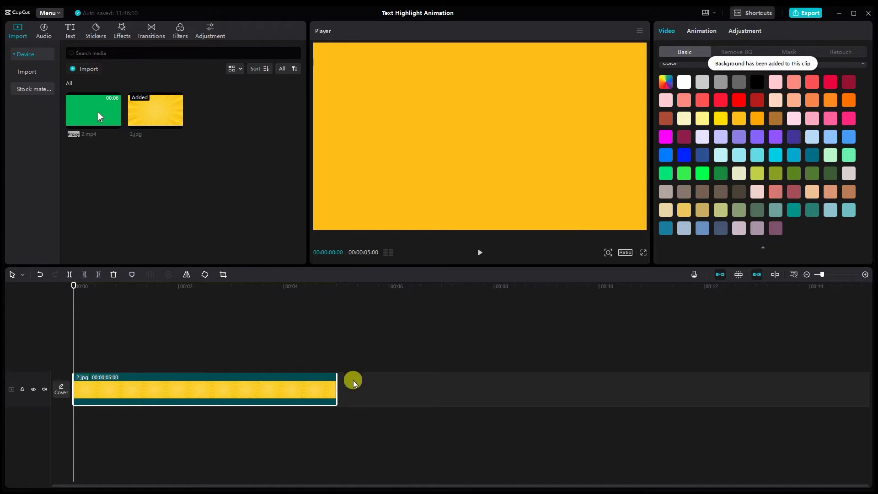
pyautogui.rightClick(300, 391)
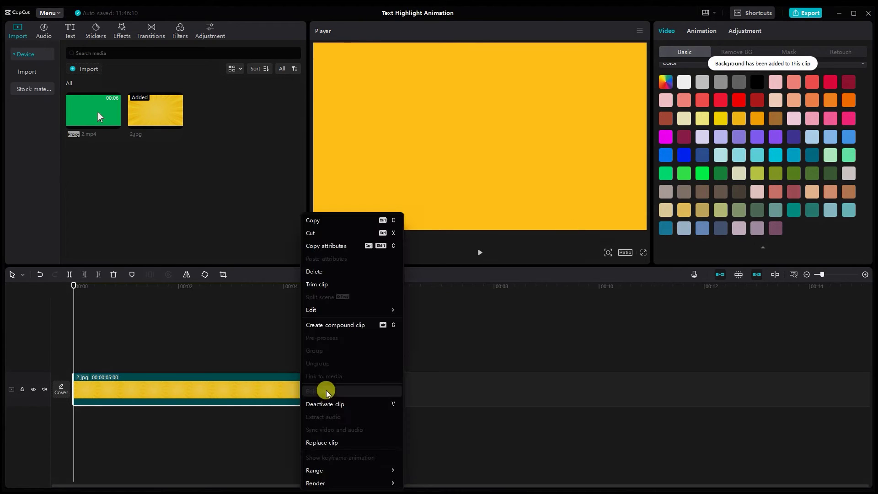
pyautogui.click(330, 328)
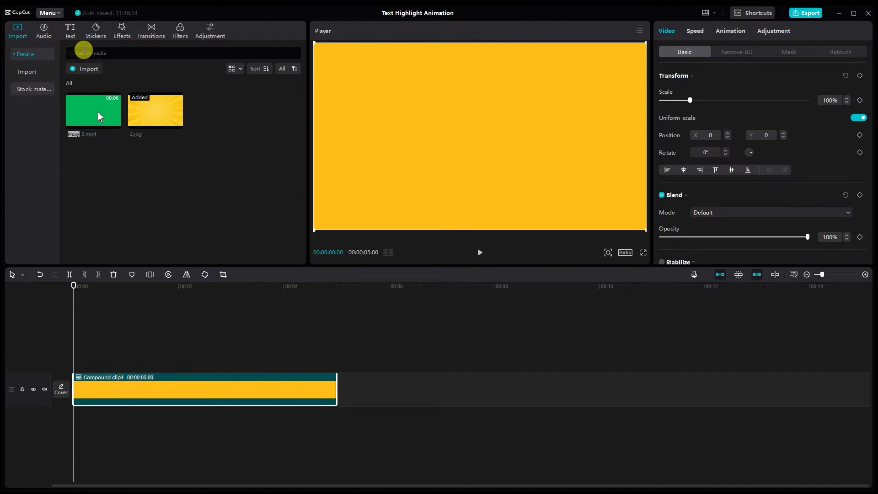
# Step: Add a Default text clip spanning the compound clip and change its wording to 'text highlight'
pyautogui.click(73, 31)
pyautogui.moveTo(72, 107); pyautogui.dragTo(149, 368)
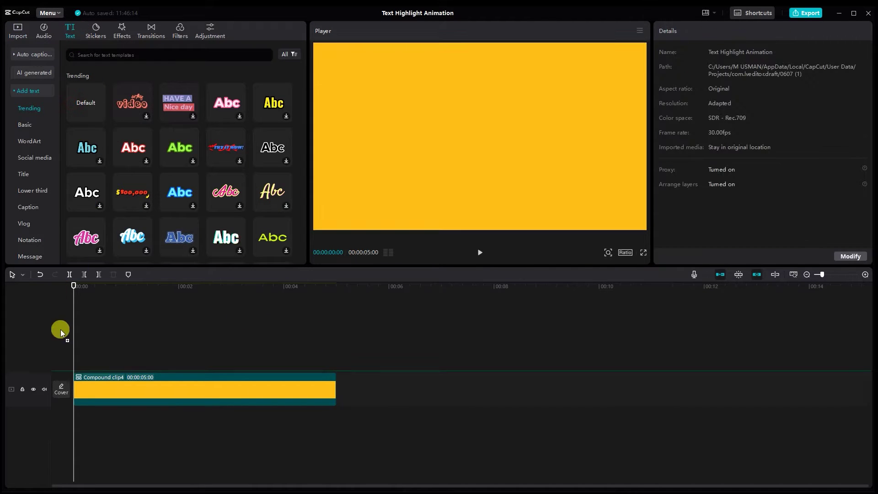
pyautogui.moveTo(231, 364); pyautogui.dragTo(324, 364)
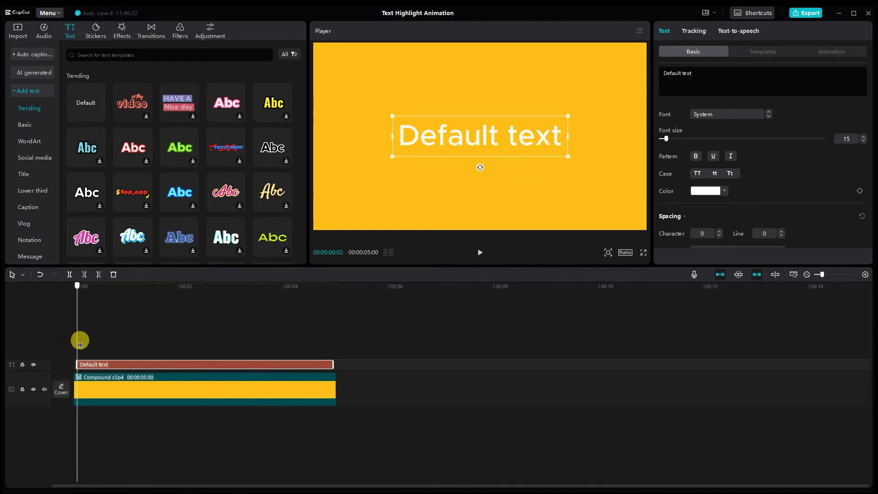
pyautogui.moveTo(79, 361); pyautogui.dragTo(73, 364)
pyautogui.click(161, 348)
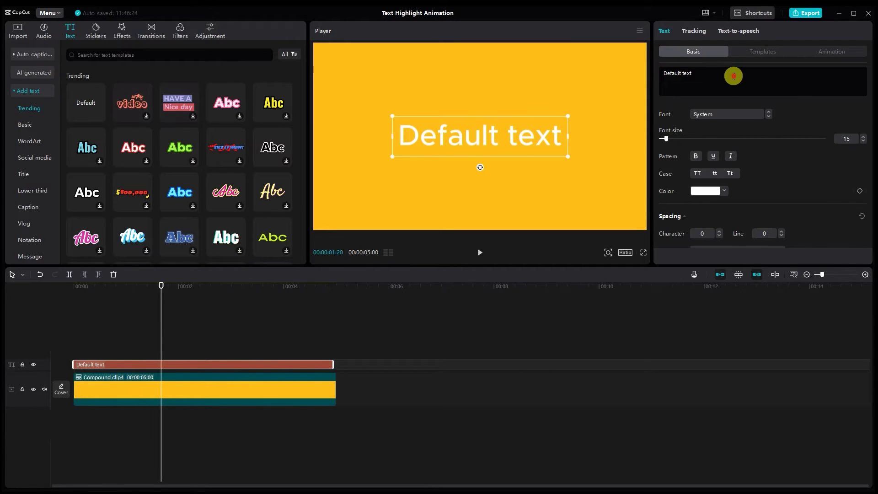
pyautogui.click(733, 76)
pyautogui.write('texx')
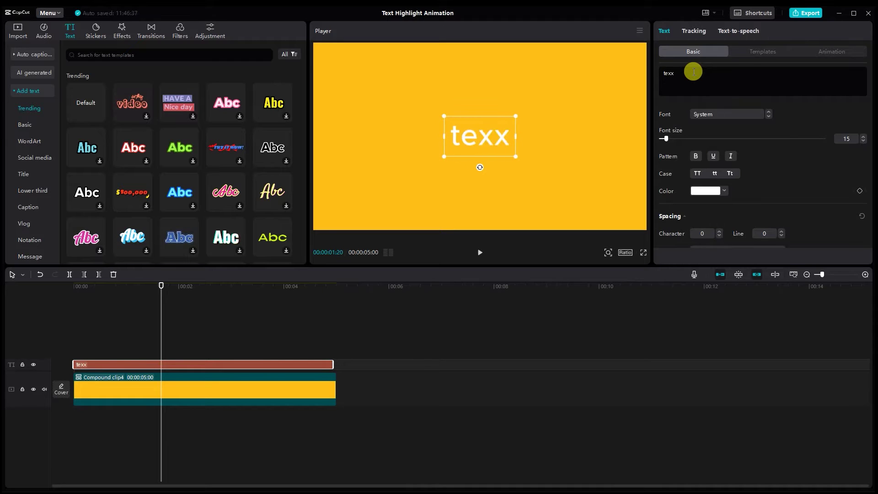
pyautogui.press('BackSpace')
pyautogui.write('t high')
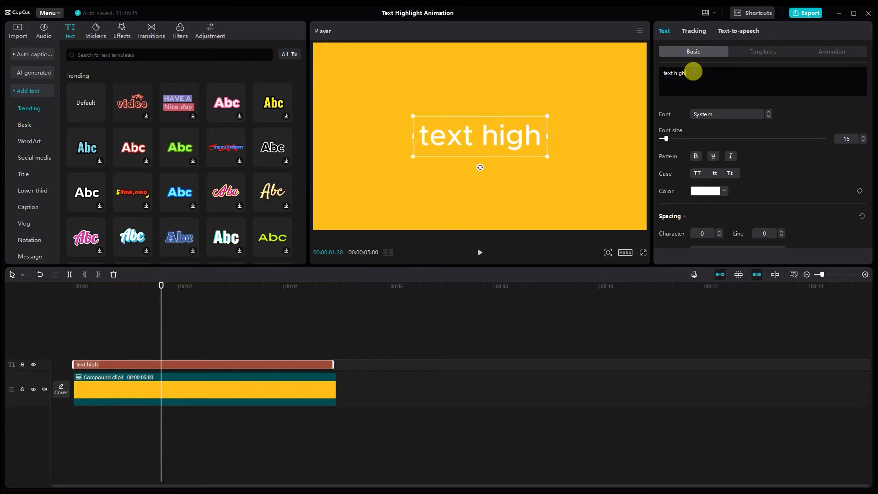
pyautogui.write('light')
# Step: Set the text font to TheBoldFont-Bold and its color to dark indigo
pyautogui.click(706, 114)
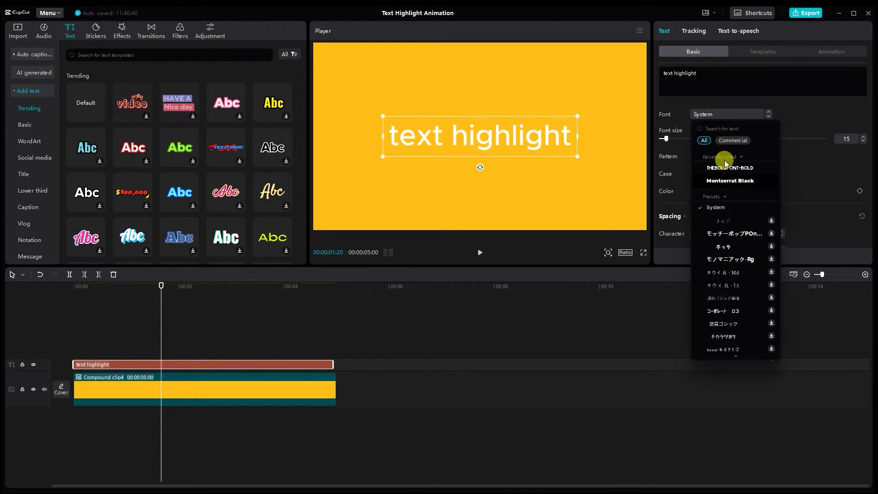
pyautogui.click(728, 165)
pyautogui.scroll(-2, 766, 161)
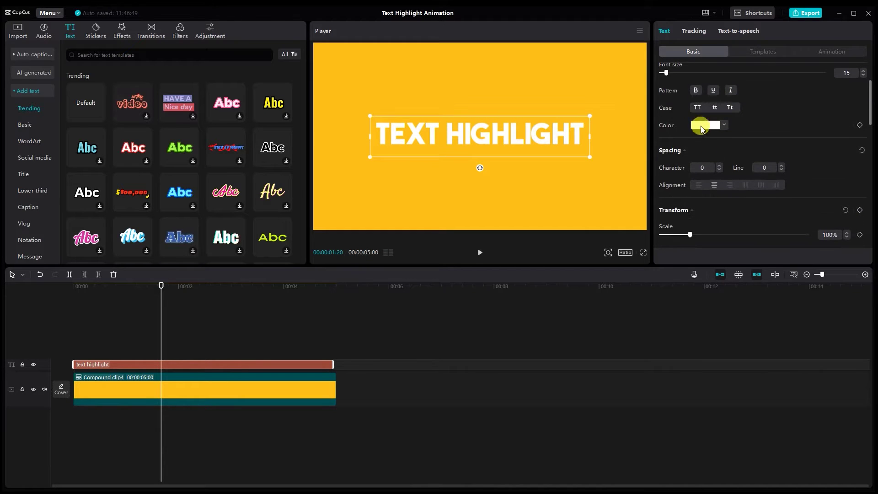
pyautogui.click(706, 125)
pyautogui.click(765, 259)
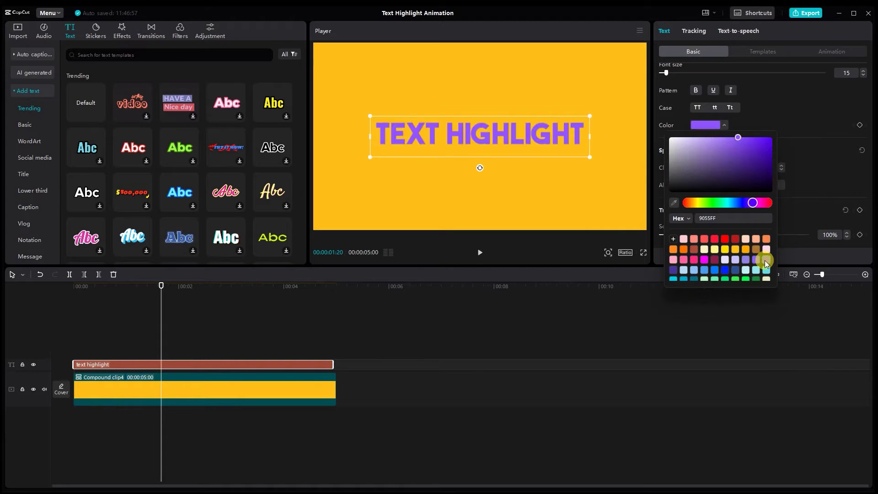
pyautogui.click(674, 269)
pyautogui.scroll(-1, 808, 158)
pyautogui.scroll(-4, 718, 210)
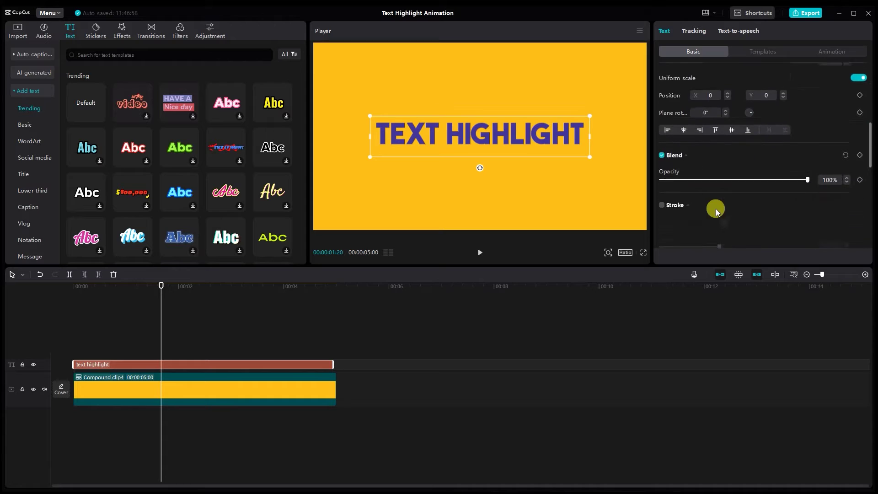
pyautogui.scroll(-4, 672, 107)
pyautogui.scroll(4, 667, 163)
pyautogui.scroll(-1, 664, 196)
# Step: Add a thin outline stroke and a low-opacity shadow to the text
pyautogui.click(664, 195)
pyautogui.scroll(-1, 687, 195)
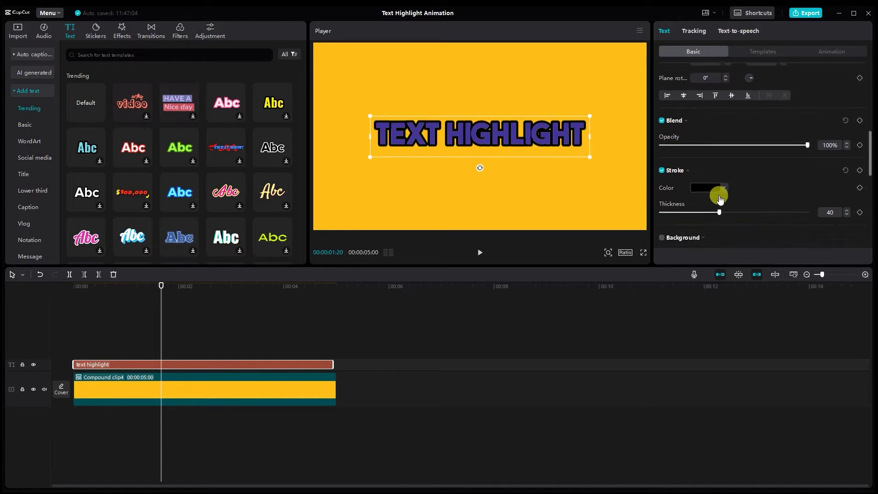
pyautogui.moveTo(720, 203); pyautogui.dragTo(666, 204)
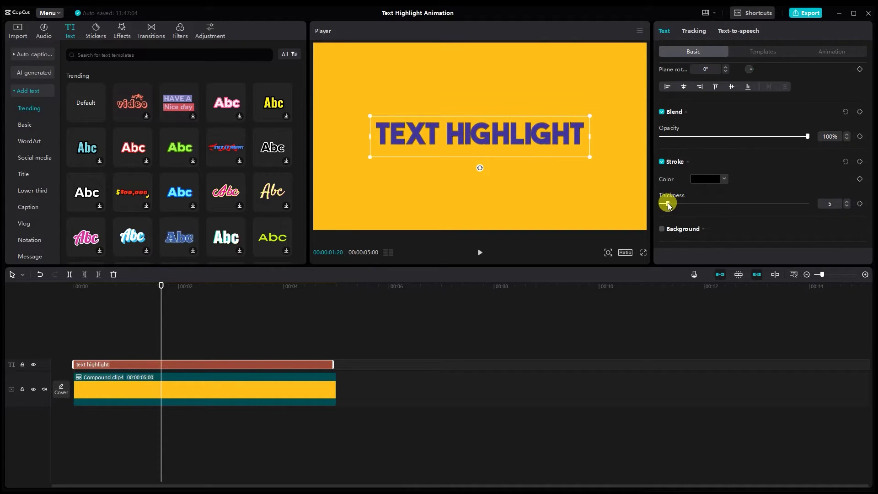
pyautogui.scroll(-4, 668, 124)
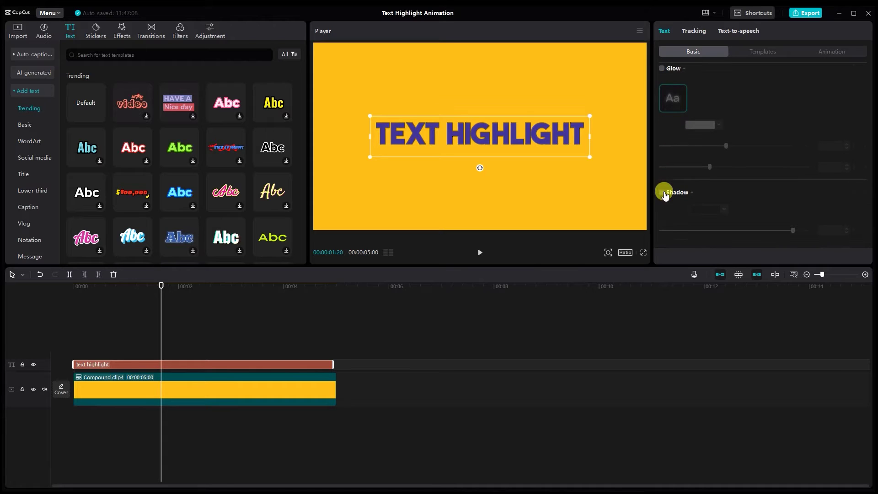
pyautogui.click(664, 194)
pyautogui.moveTo(724, 232); pyautogui.dragTo(678, 232)
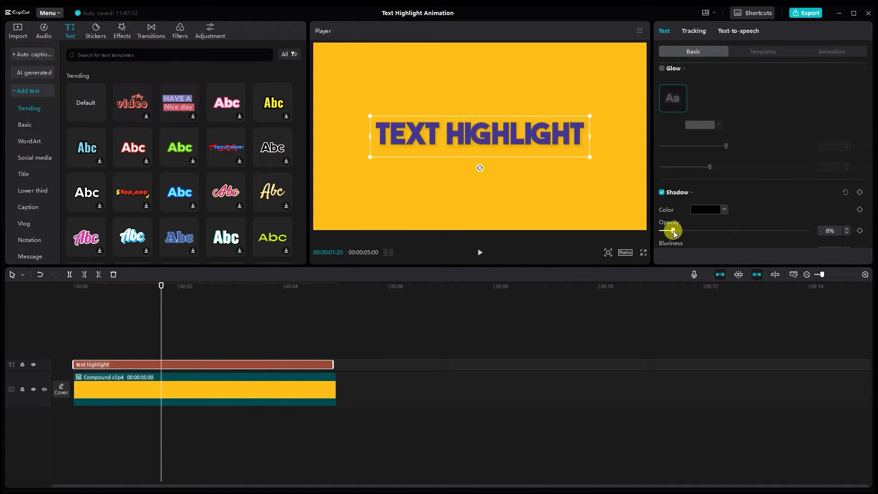
pyautogui.scroll(3, 760, 207)
pyautogui.scroll(3, 759, 192)
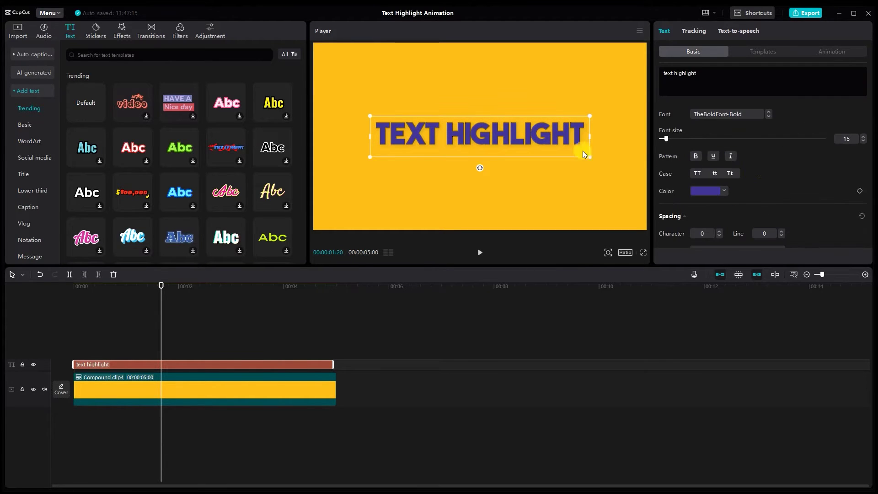
pyautogui.click(105, 310)
# Step: Add another 2.jpg after the compound clip and move it off the canvas
pyautogui.click(18, 30)
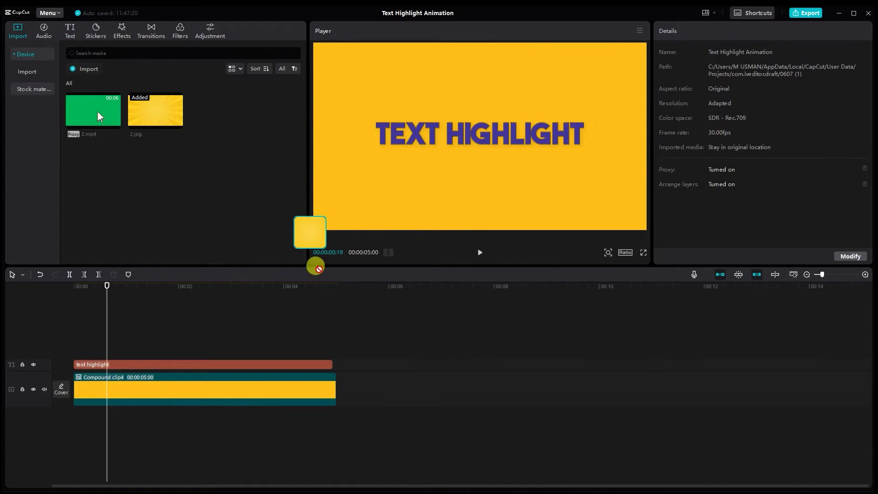
pyautogui.moveTo(165, 117); pyautogui.dragTo(345, 387)
pyautogui.click(365, 341)
pyautogui.click(398, 396)
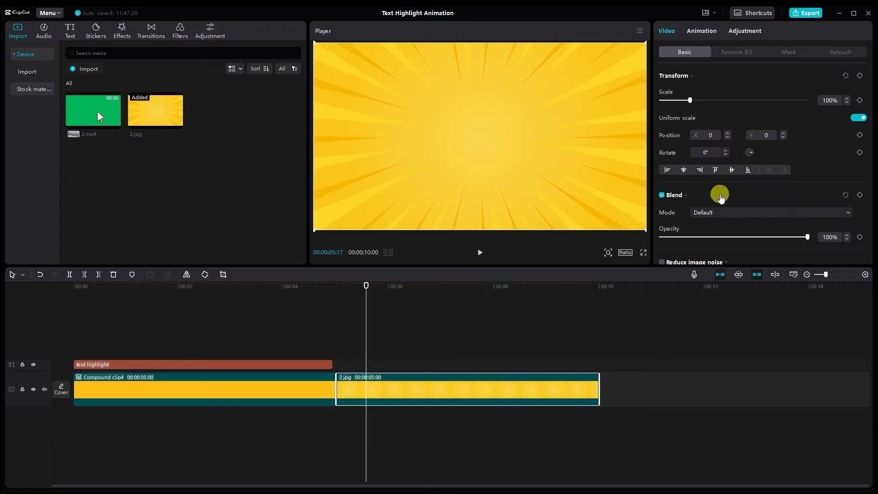
pyautogui.moveTo(557, 152); pyautogui.dragTo(237, 306)
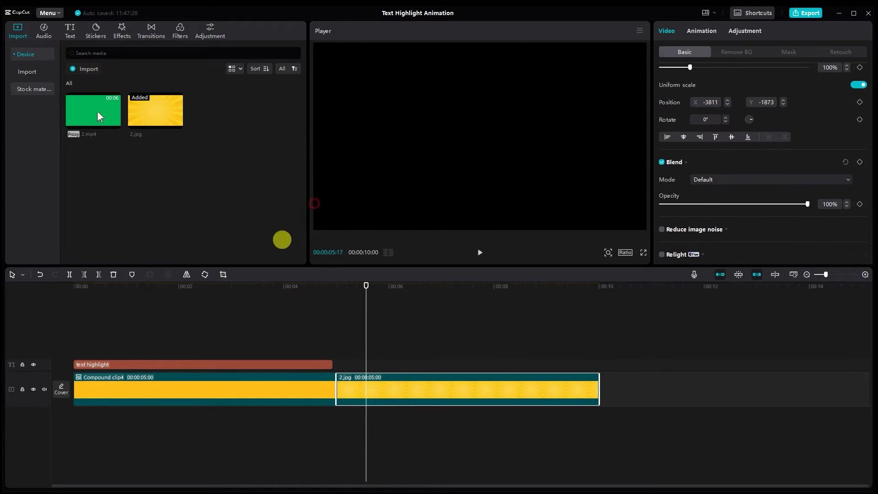
pyautogui.scroll(-3, 757, 197)
# Step: Set its color canvas to the purple text color using the eyedropper
pyautogui.click(700, 246)
pyautogui.click(715, 288)
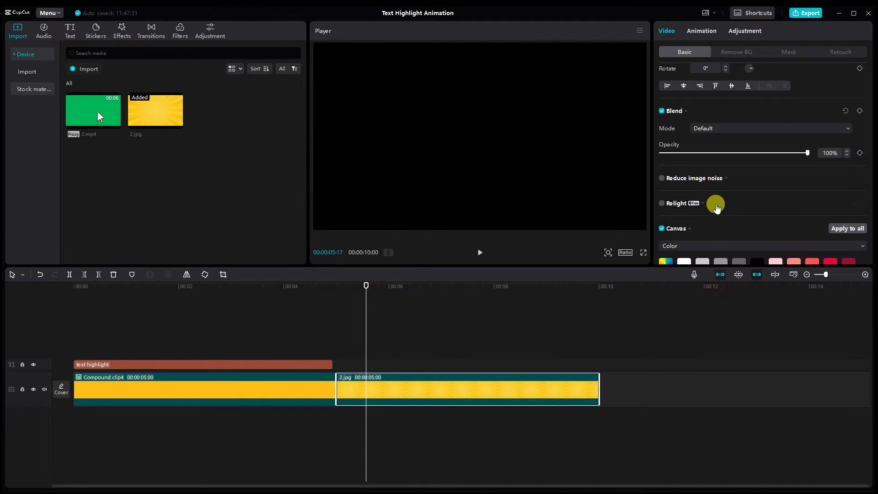
pyautogui.scroll(-5, 716, 205)
pyautogui.click(283, 332)
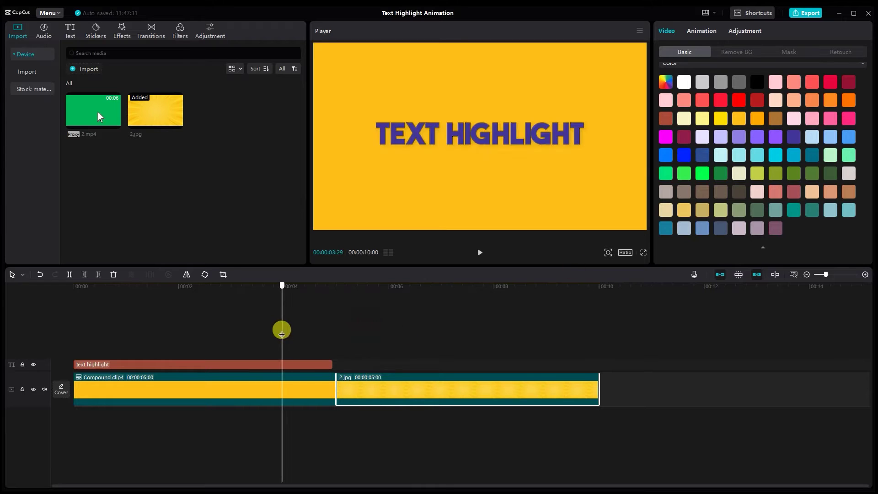
pyautogui.click(665, 82)
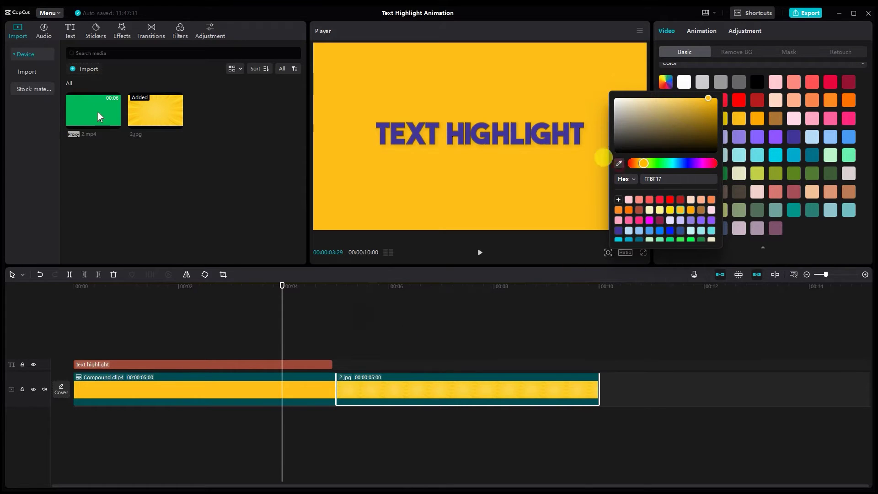
pyautogui.click(578, 138)
pyautogui.click(446, 335)
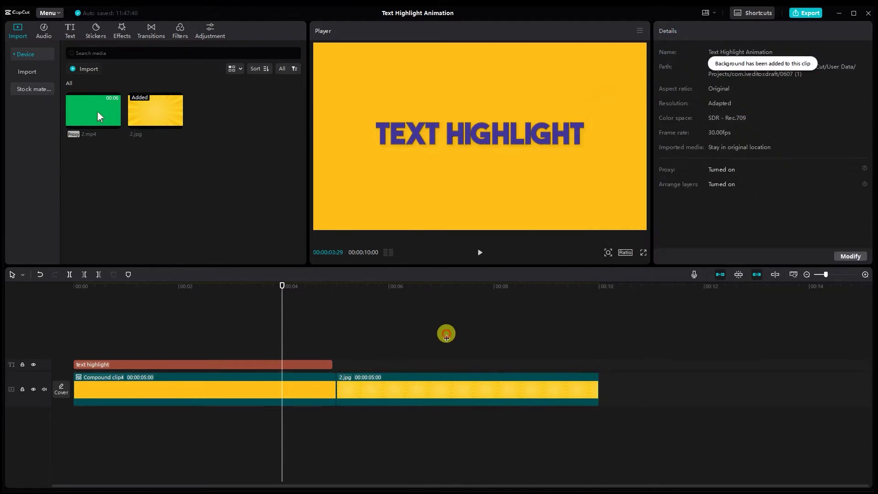
# Step: Turn 2.jpg into a compound clip and move it to a track above the text
pyautogui.click(515, 401)
pyautogui.rightClick(517, 399)
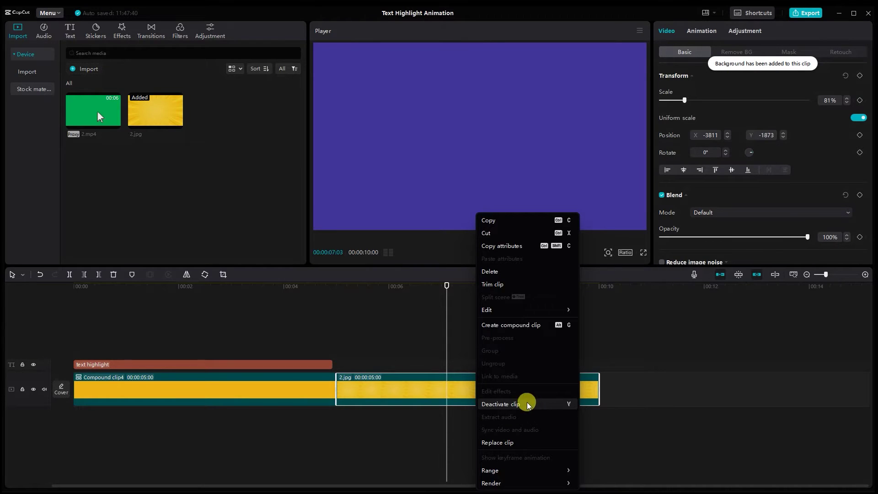
pyautogui.click(527, 327)
pyautogui.moveTo(460, 383)
pyautogui.mouseDown()
pyautogui.moveTo(256, 341)
pyautogui.moveTo(197, 340)
pyautogui.mouseUp()
# Step: Apply a Rectangle mask to Compound clip5, sized as a bar covering the text
pyautogui.click(185, 300)
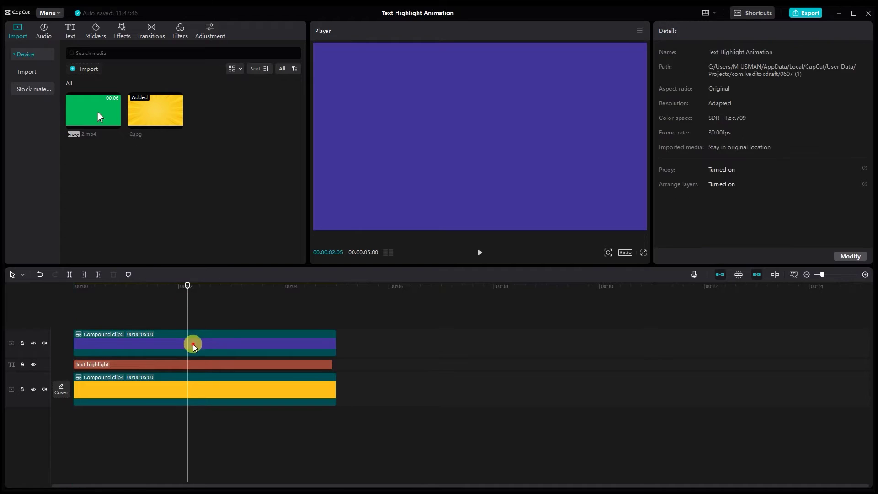
pyautogui.click(193, 346)
pyautogui.click(785, 54)
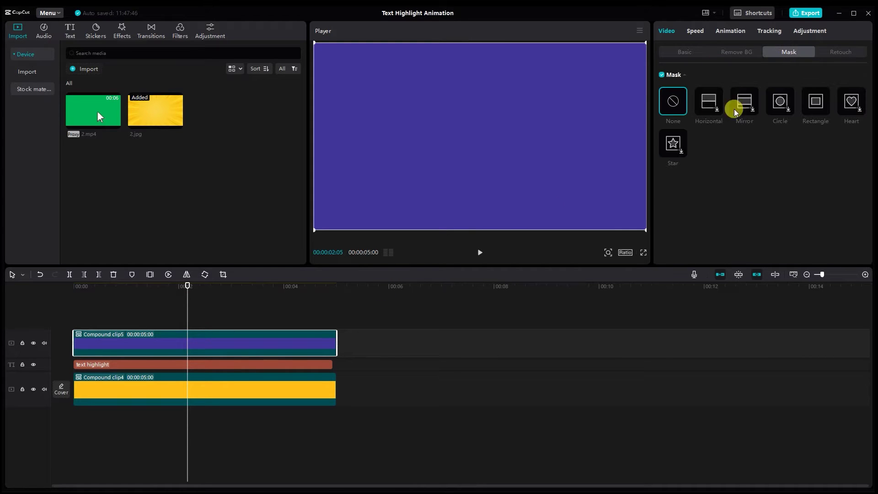
pyautogui.click(818, 101)
pyautogui.moveTo(481, 89); pyautogui.dragTo(484, 121)
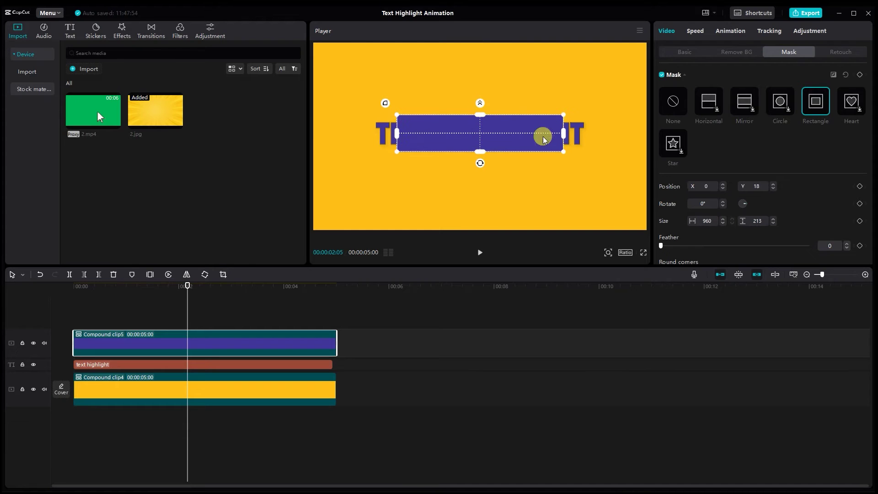
pyautogui.moveTo(584, 132); pyautogui.dragTo(592, 132)
pyautogui.moveTo(179, 315)
pyautogui.mouseDown()
pyautogui.moveTo(88, 337)
pyautogui.moveTo(127, 344)
pyautogui.moveTo(119, 338)
pyautogui.moveTo(163, 328)
pyautogui.mouseUp()
pyautogui.press('space')
pyautogui.press('space')
pyautogui.click(109, 315)
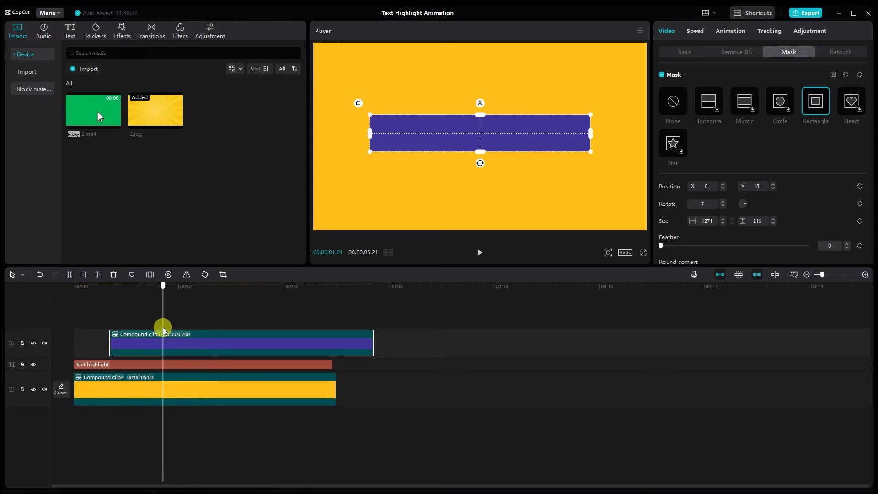
# Step: Keyframe the full mask, then shrink it earlier to a thin strip left of the text
pyautogui.click(862, 77)
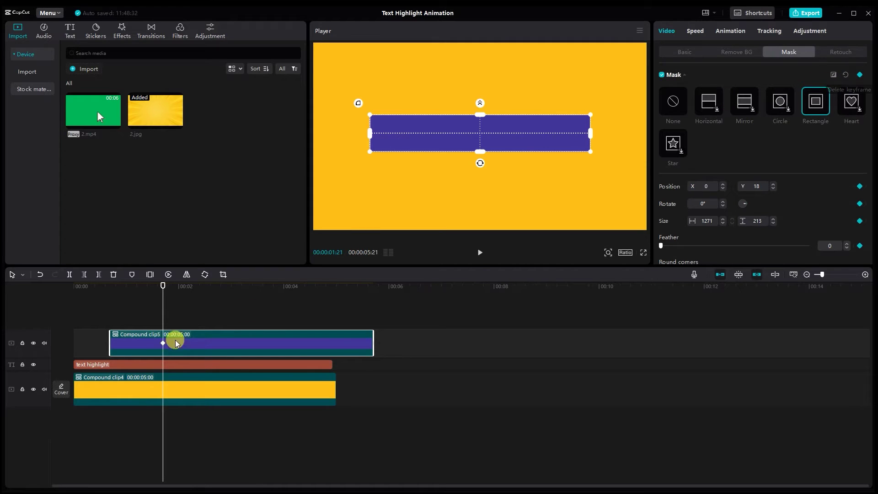
pyautogui.moveTo(163, 307); pyautogui.dragTo(114, 319)
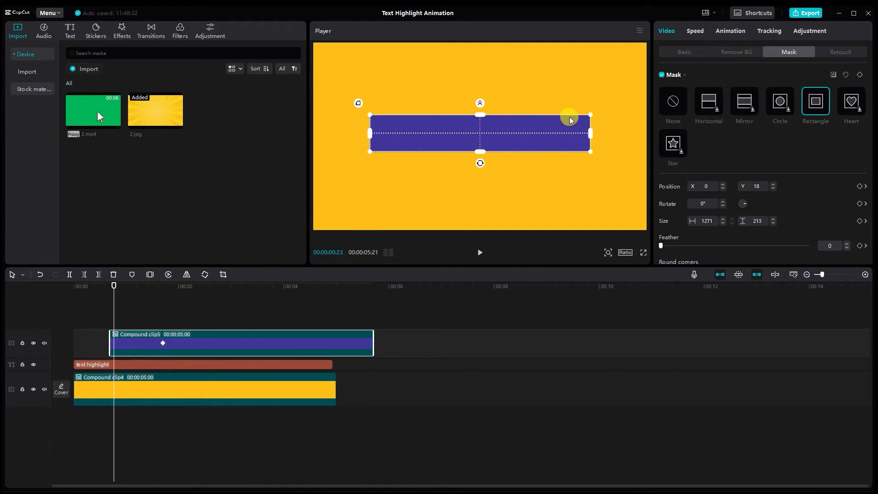
pyautogui.moveTo(582, 135); pyautogui.dragTo(457, 141)
pyautogui.moveTo(396, 141); pyautogui.dragTo(371, 144)
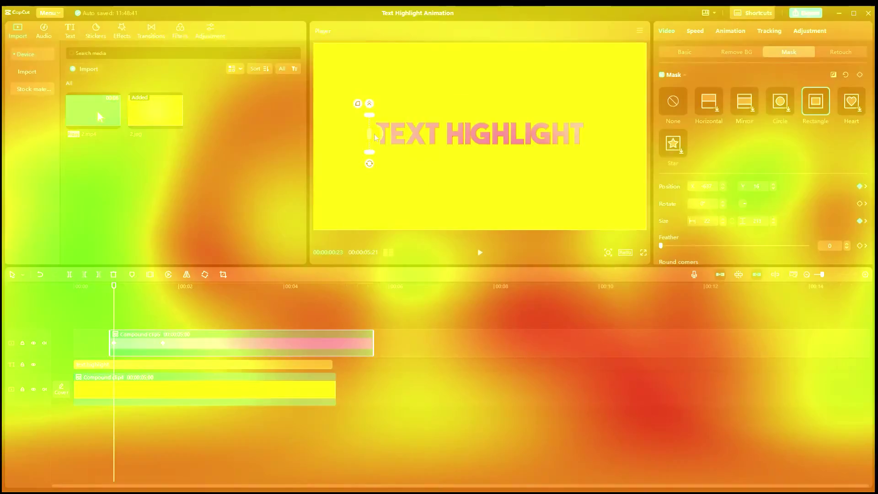
pyautogui.click(54, 318)
pyautogui.press('space')
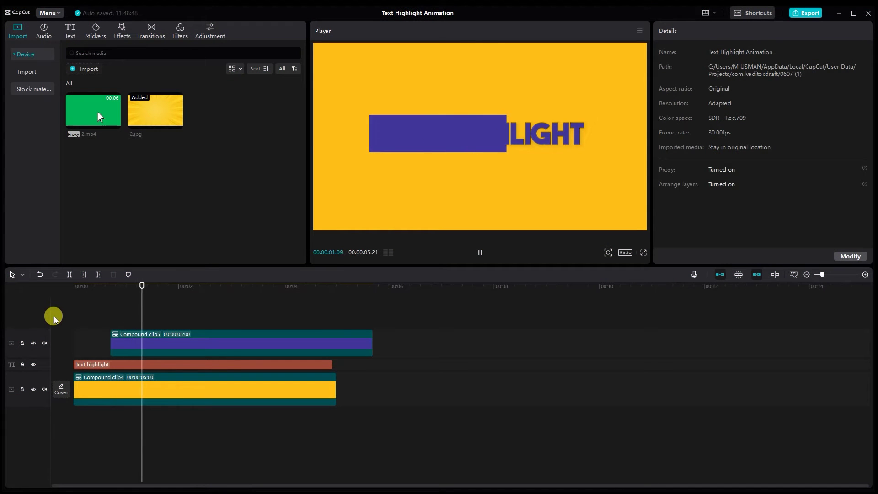
pyautogui.press('space')
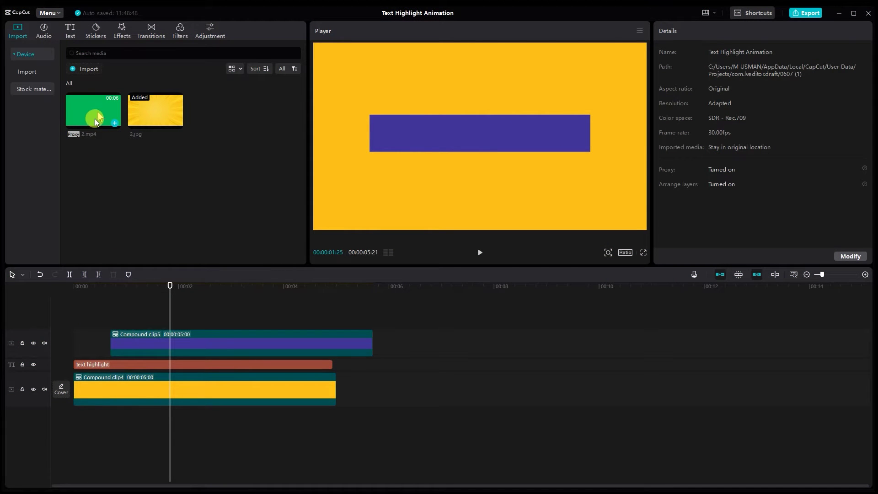
# Step: Add 2.mp4 on a new top track and chroma-key out its green with raised Intensity
pyautogui.moveTo(95, 127); pyautogui.dragTo(138, 334)
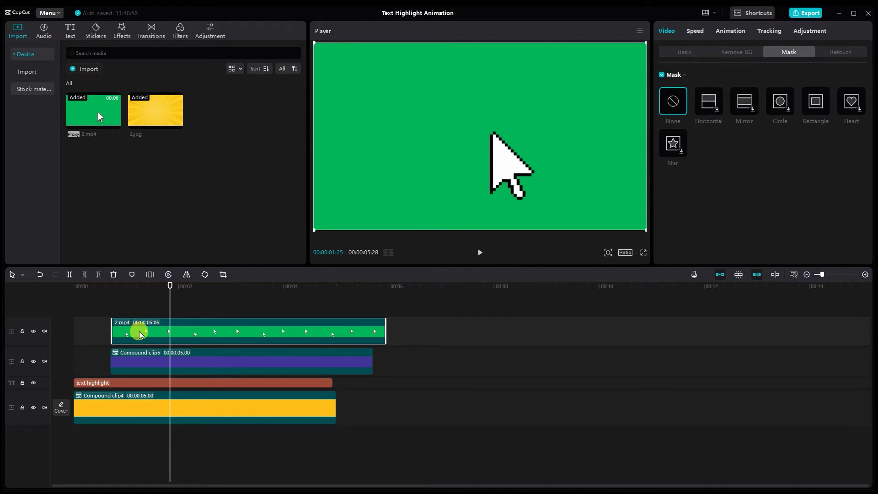
pyautogui.click(730, 50)
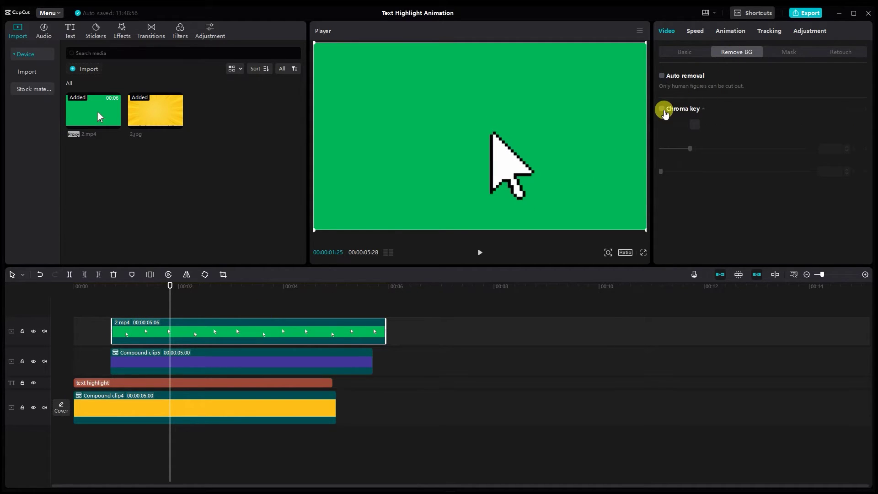
pyautogui.click(662, 110)
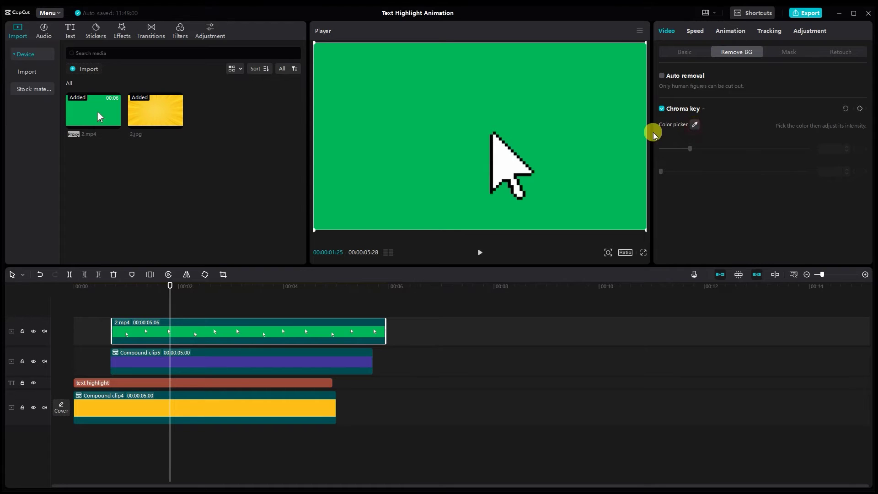
pyautogui.click(630, 135)
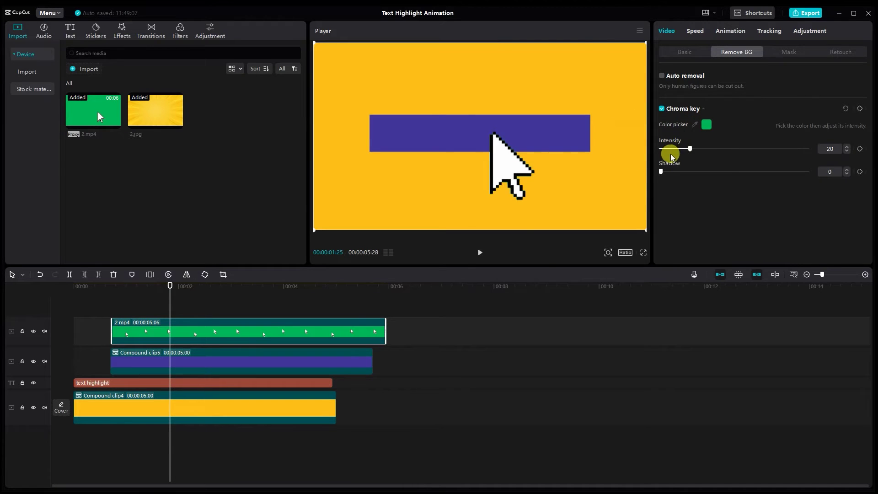
pyautogui.moveTo(671, 156); pyautogui.dragTo(701, 151)
# Step: Scale the cursor arrow to about 20% and place it at the text's left edge
pyautogui.click(689, 53)
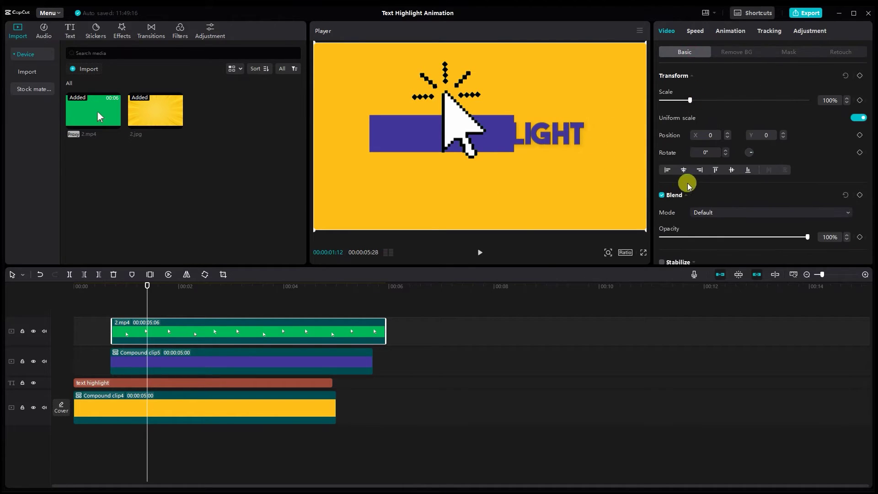
pyautogui.moveTo(682, 100); pyautogui.dragTo(666, 102)
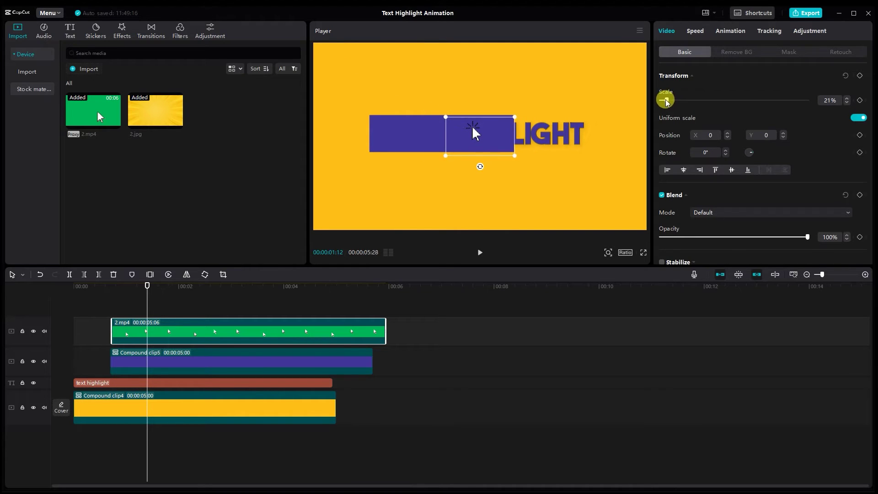
pyautogui.moveTo(475, 140); pyautogui.dragTo(373, 160)
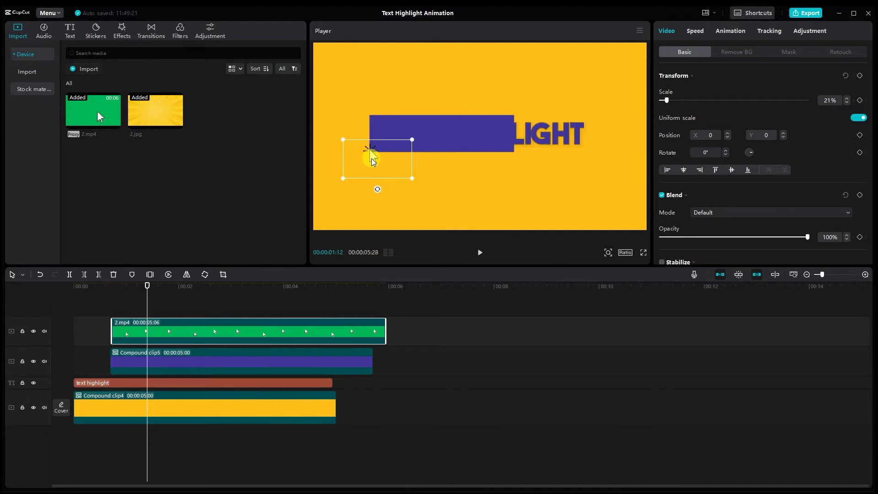
pyautogui.click(848, 103)
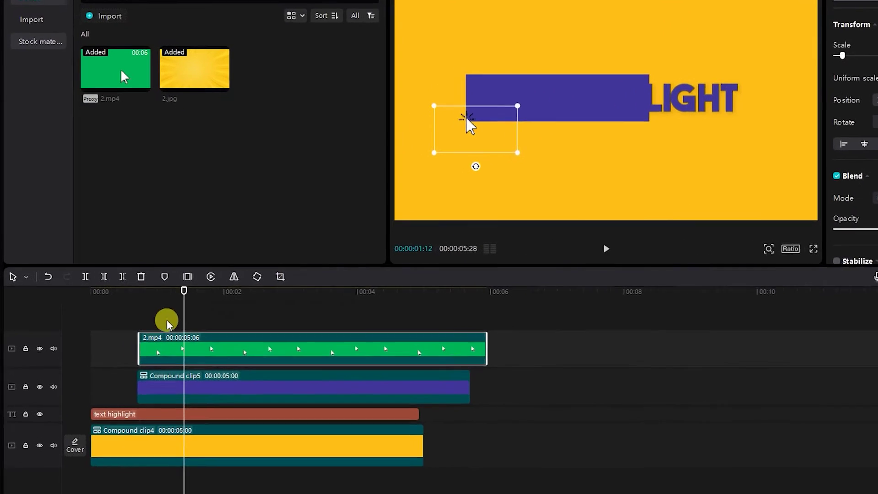
pyautogui.click(78, 304)
pyautogui.moveTo(99, 317)
pyautogui.mouseDown()
pyautogui.moveTo(159, 328)
pyautogui.moveTo(153, 338)
pyautogui.mouseUp()
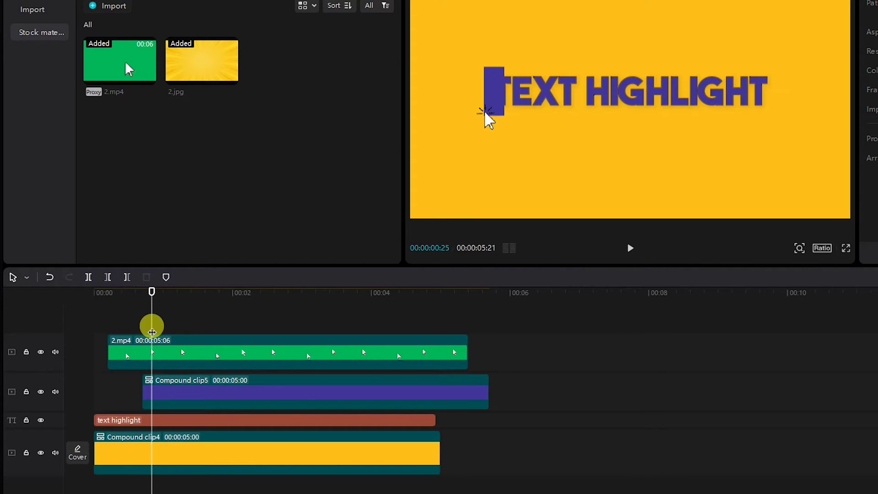
pyautogui.click(151, 332)
# Step: Split the cursor clip, add a freeze frame, and snap Compound clip5 to the playhead
pyautogui.click(88, 277)
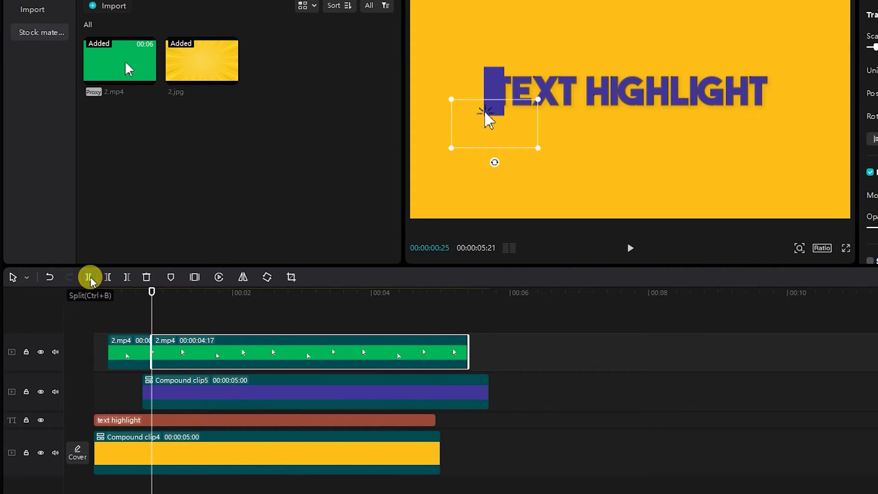
pyautogui.click(193, 279)
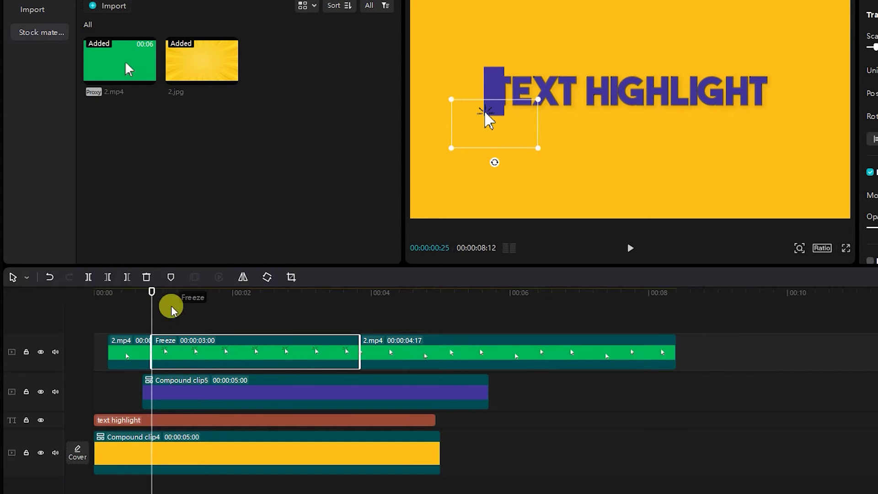
pyautogui.moveTo(168, 388); pyautogui.dragTo(182, 393)
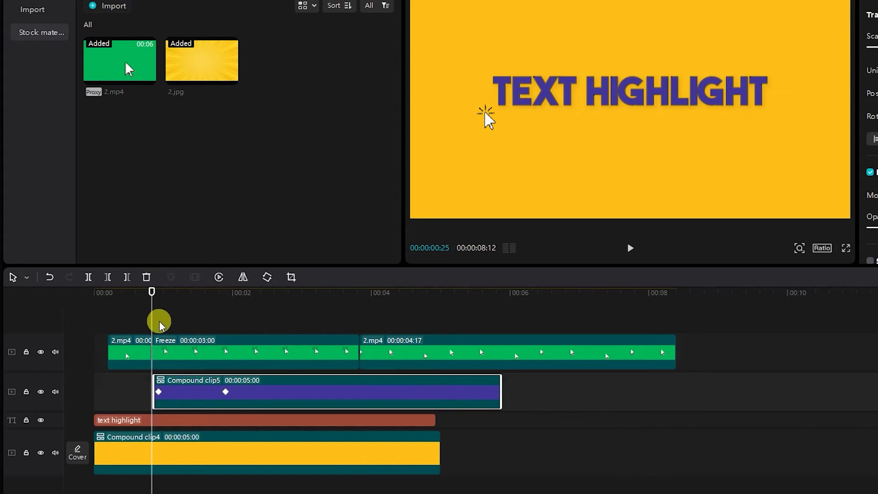
# Step: Review playback, then trim the Freeze cursor clip to about 00:00:01:03
pyautogui.click(158, 304)
pyautogui.press('Home')
pyautogui.press('space')
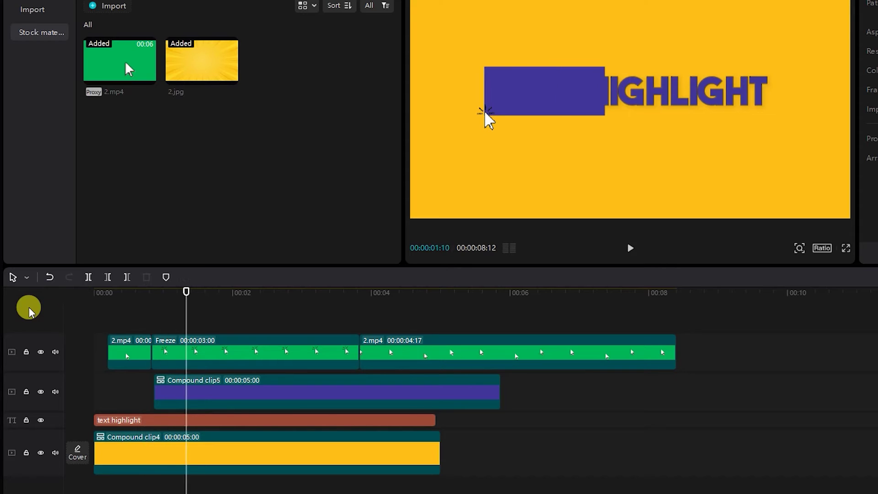
pyautogui.click(229, 360)
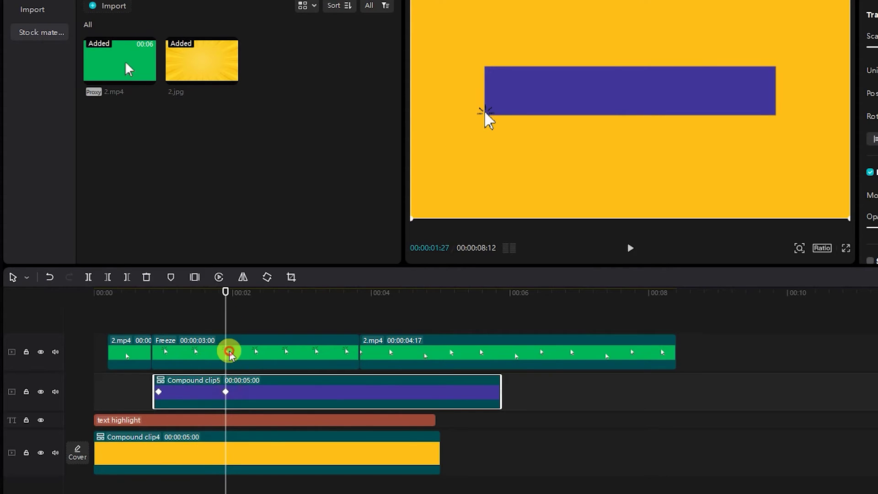
pyautogui.click(227, 351)
pyautogui.moveTo(359, 345); pyautogui.dragTo(226, 338)
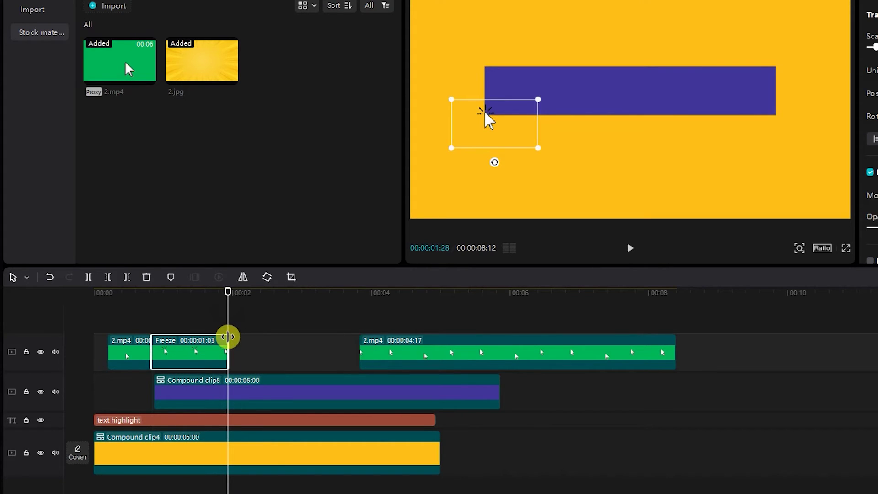
pyautogui.moveTo(227, 296)
pyautogui.mouseDown()
pyautogui.moveTo(160, 328)
pyautogui.moveTo(163, 352)
pyautogui.moveTo(157, 336)
pyautogui.mouseUp()
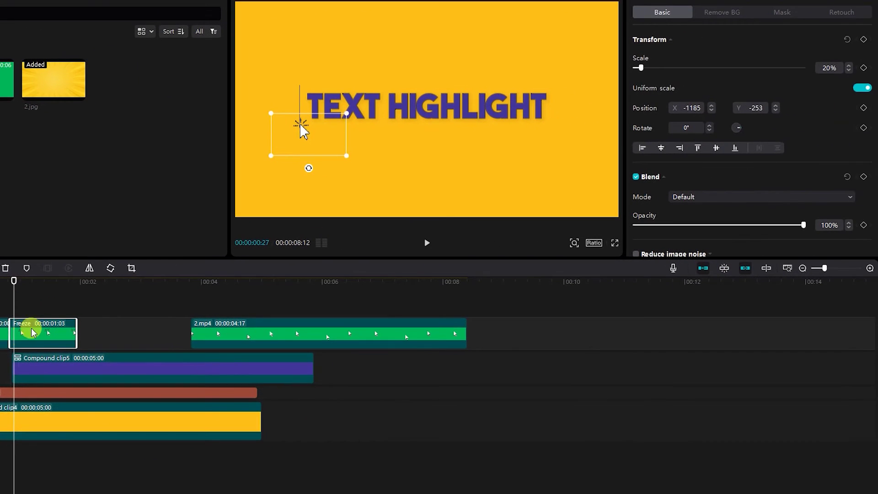
# Step: Keyframe the frozen cursor to move from the text's left edge to the bar's right end at 1:27
pyautogui.click(864, 39)
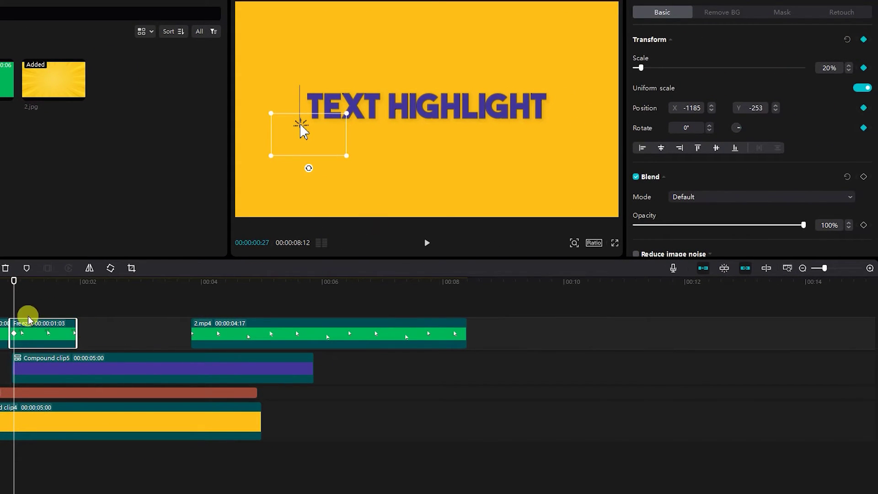
pyautogui.moveTo(18, 307); pyautogui.dragTo(75, 309)
pyautogui.click(61, 361)
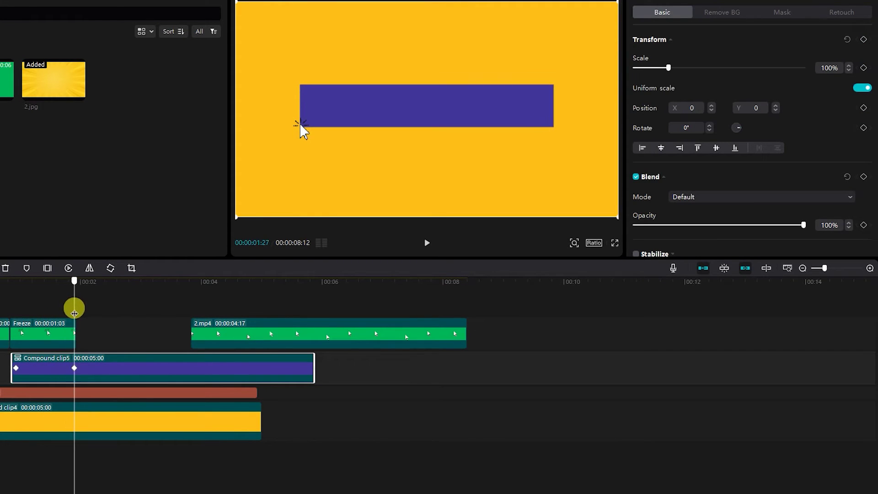
pyautogui.click(70, 330)
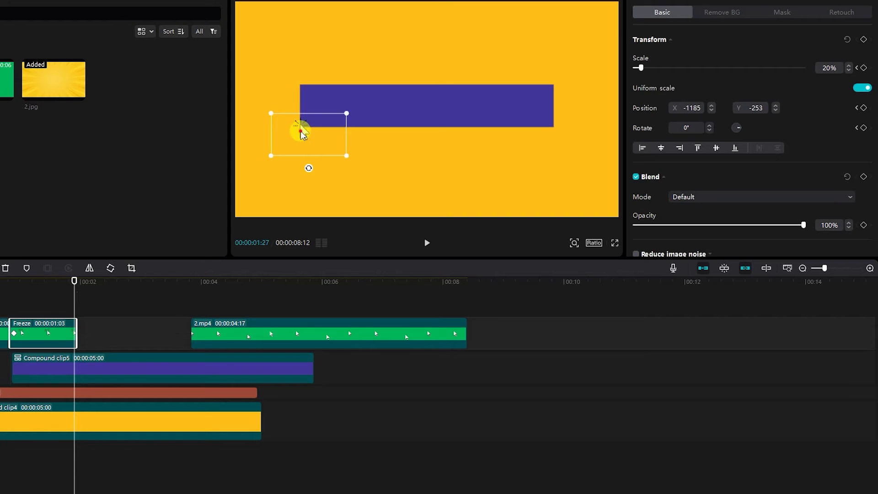
pyautogui.moveTo(306, 132); pyautogui.dragTo(558, 134)
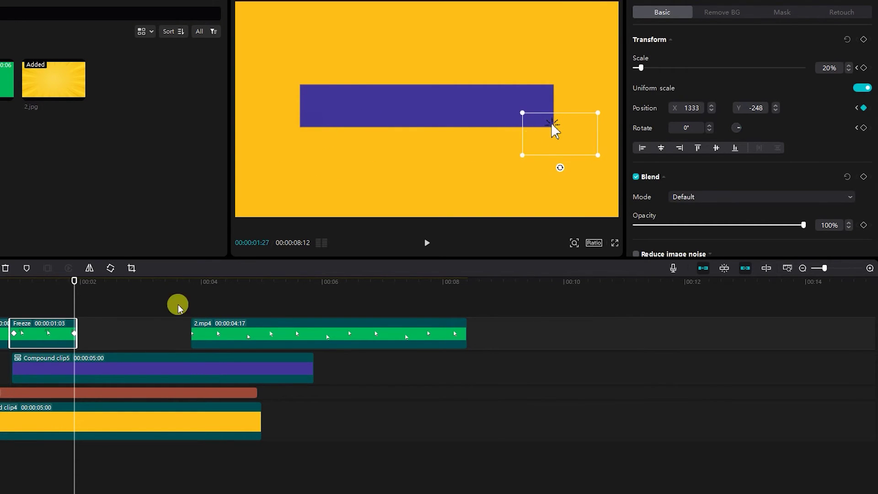
pyautogui.click(174, 304)
pyautogui.press('space')
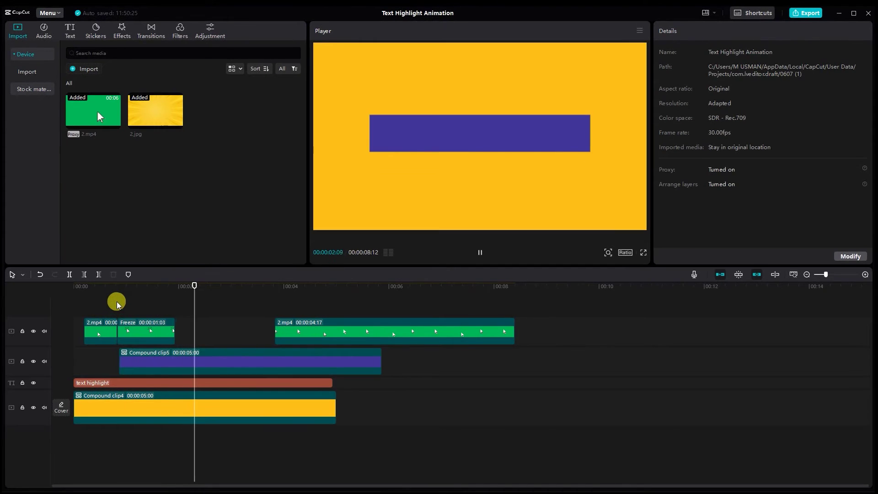
pyautogui.click(116, 304)
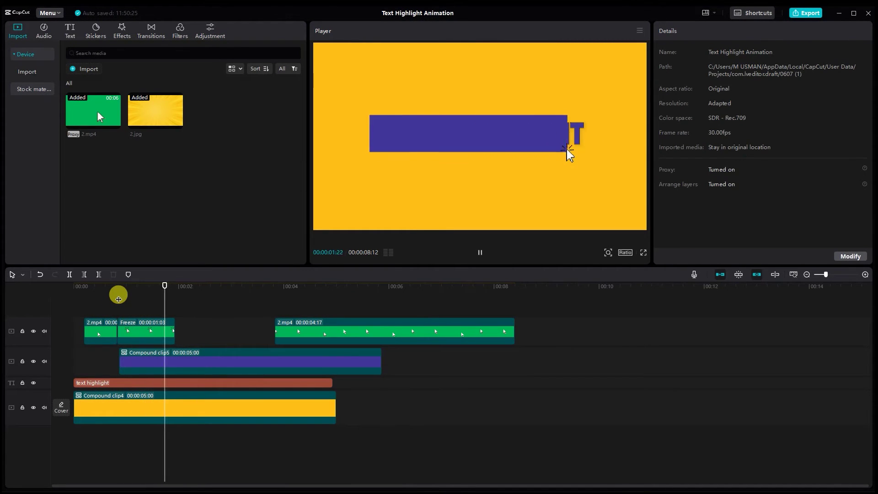
# Step: Move the second 2.mp4 clip right after Freeze, with its arrow at the bar's right end
pyautogui.moveTo(314, 328); pyautogui.dragTo(218, 330)
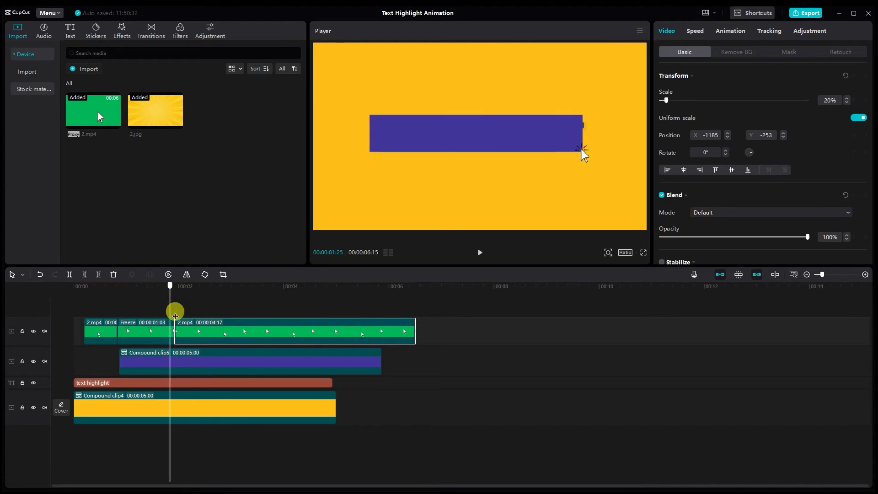
pyautogui.moveTo(177, 310); pyautogui.dragTo(184, 328)
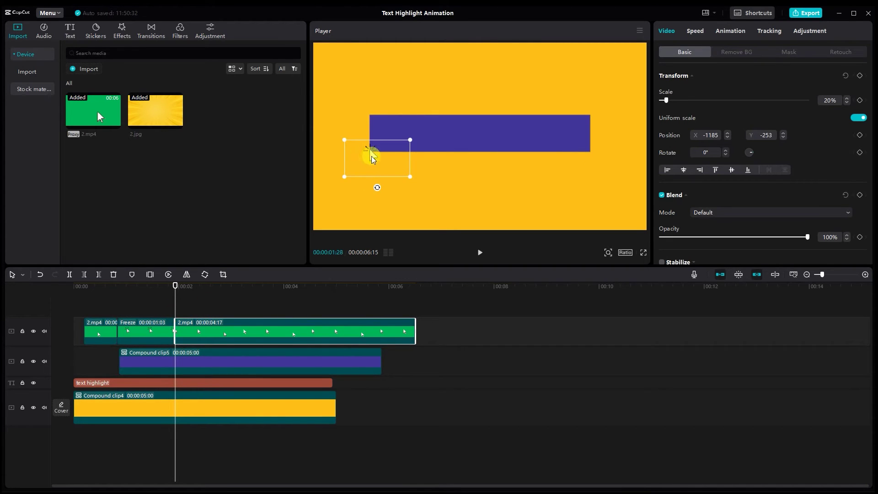
pyautogui.moveTo(370, 149); pyautogui.dragTo(604, 152)
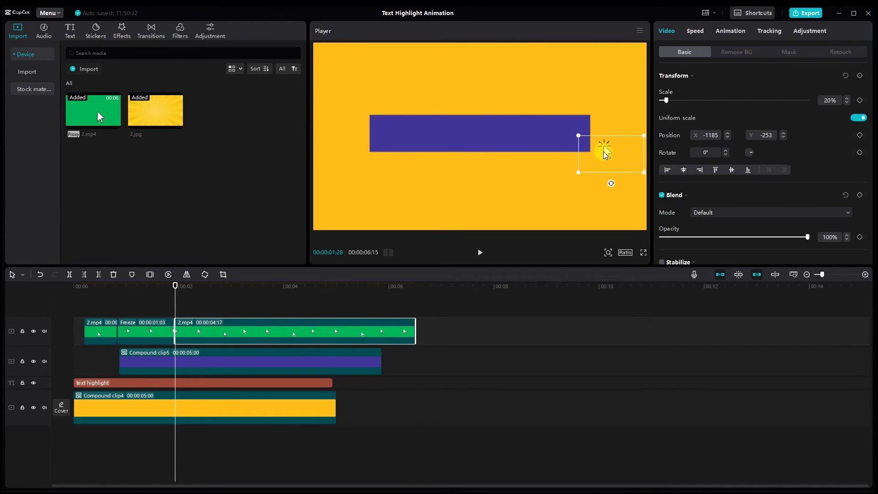
pyautogui.click(131, 309)
pyautogui.moveTo(122, 304)
pyautogui.mouseDown()
pyautogui.moveTo(179, 307)
pyautogui.moveTo(124, 314)
pyautogui.mouseUp()
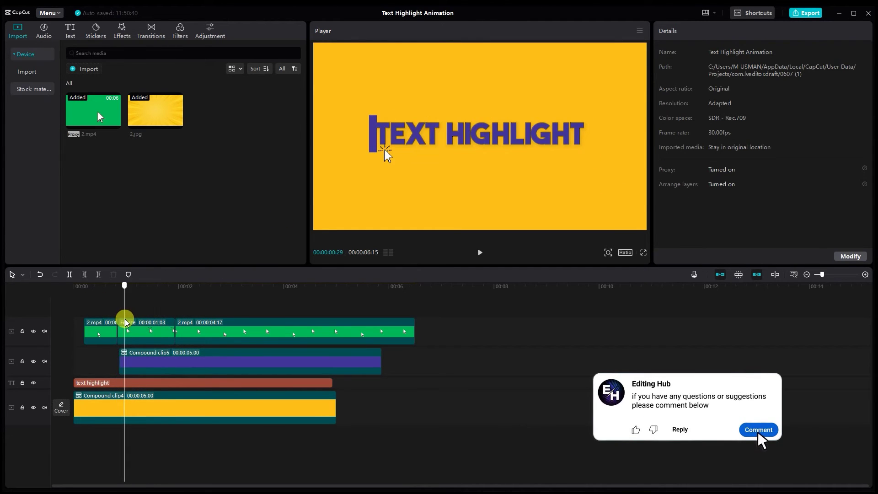
# Step: Zoom the timeline and step frame by frame, aligning the arrow with the bar's leading edge
pyautogui.click(128, 328)
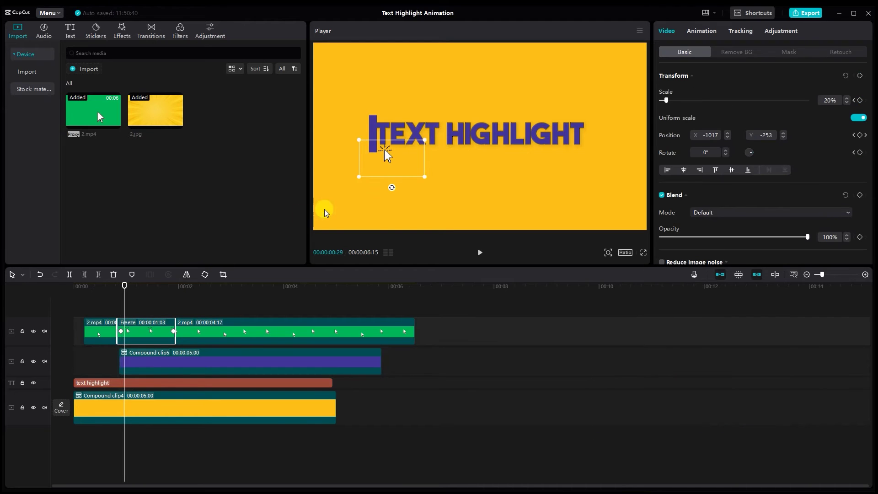
pyautogui.press('Right')
pyautogui.moveTo(375, 155); pyautogui.dragTo(367, 153)
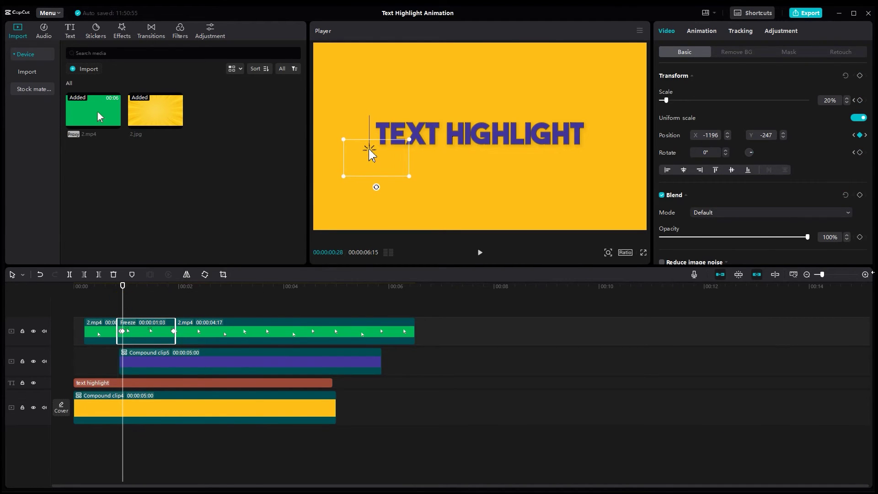
pyautogui.click(865, 275)
pyautogui.moveTo(122, 310); pyautogui.dragTo(126, 310)
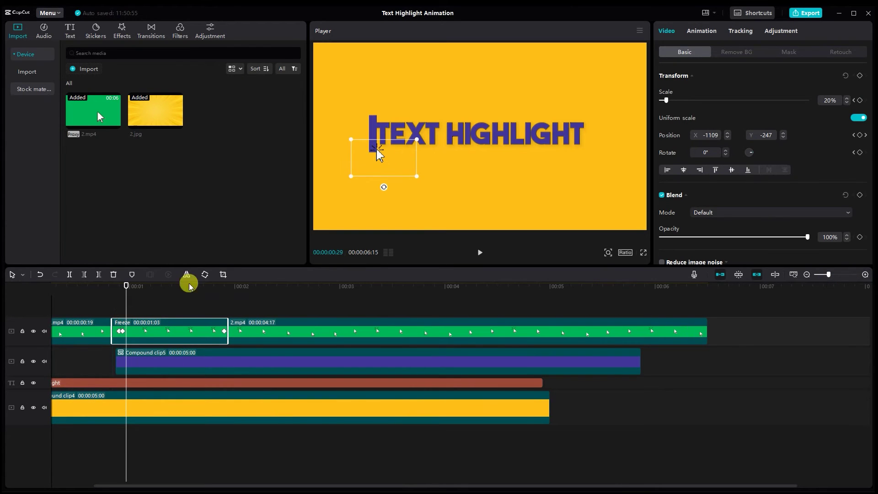
pyautogui.click(130, 304)
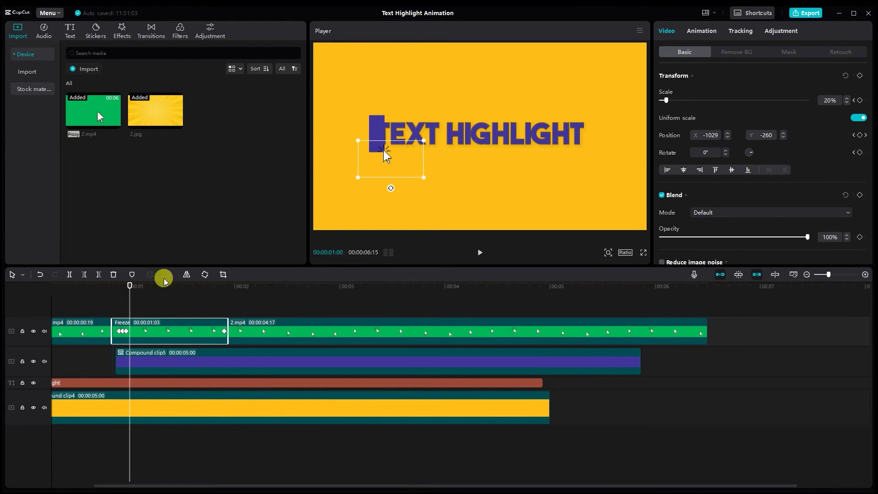
pyautogui.click(133, 299)
# Step: Scrub through the bar's reveal, zoom the timeline back out, and replay it
pyautogui.moveTo(136, 304); pyautogui.dragTo(173, 307)
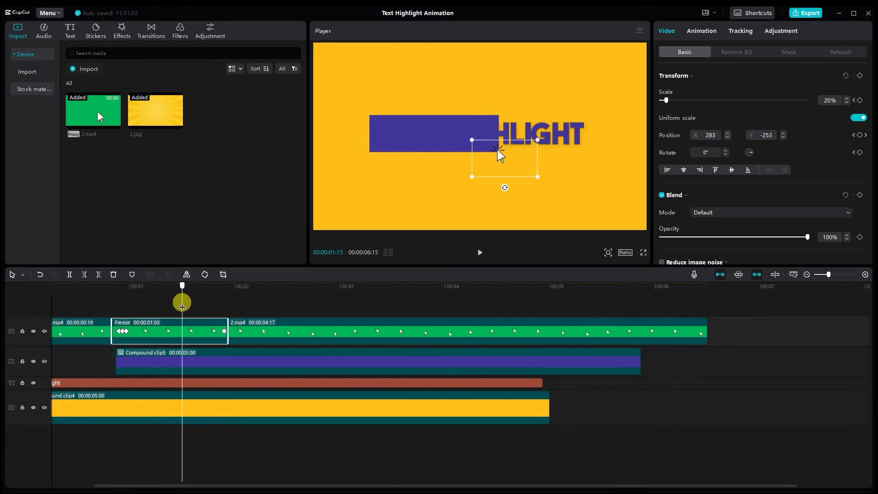
pyautogui.moveTo(182, 305); pyautogui.dragTo(220, 307)
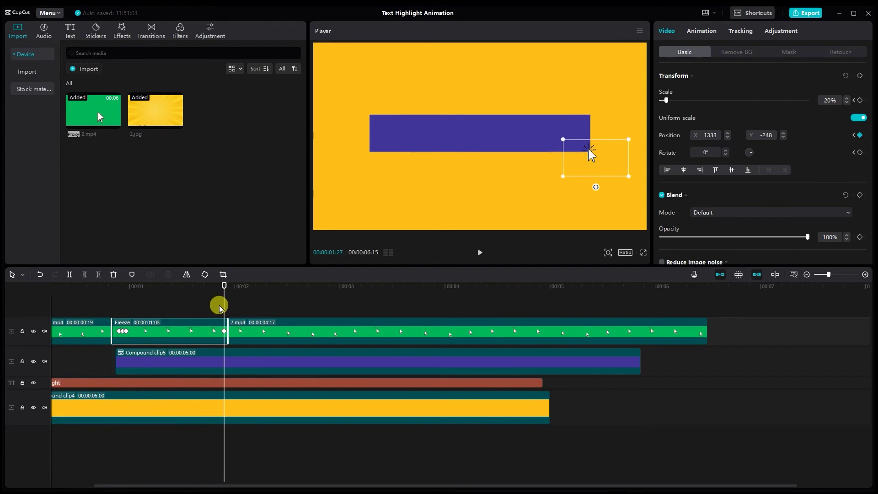
pyautogui.moveTo(817, 277); pyautogui.dragTo(803, 272)
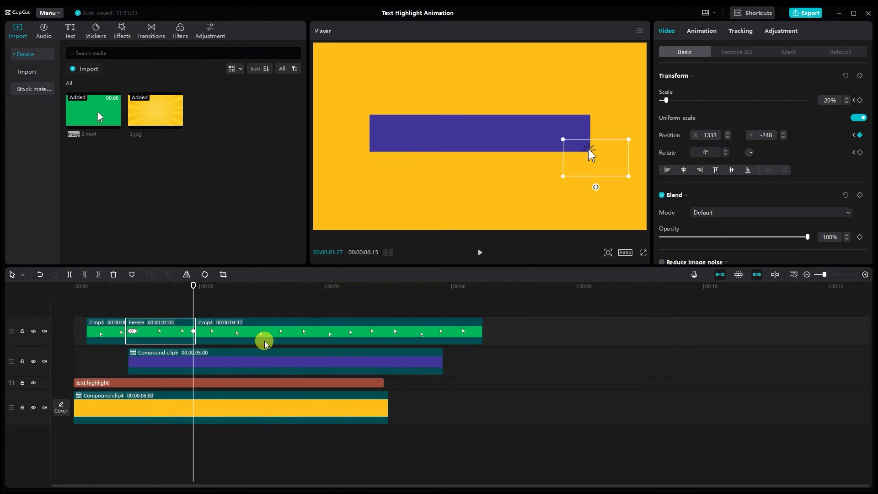
pyautogui.click(292, 304)
pyautogui.moveTo(291, 303); pyautogui.dragTo(200, 305)
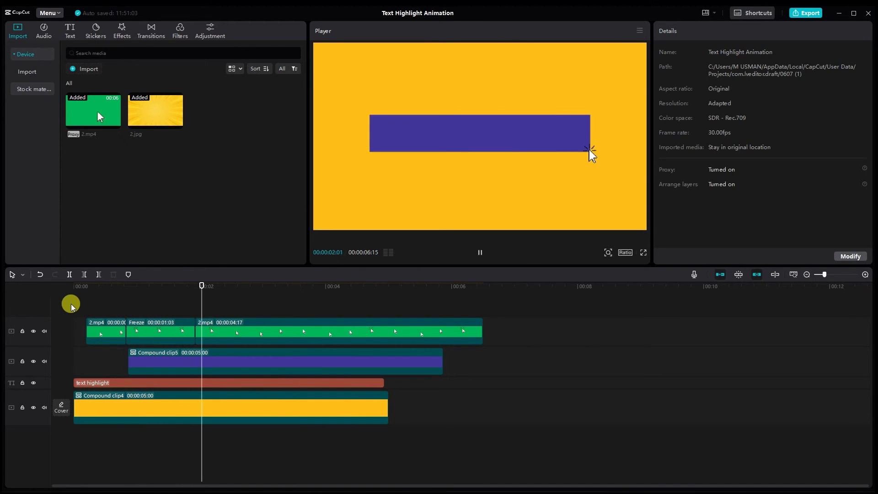
# Step: Give the last 2.mp4 cursor clip a Fade Out exit animation
pyautogui.click(247, 323)
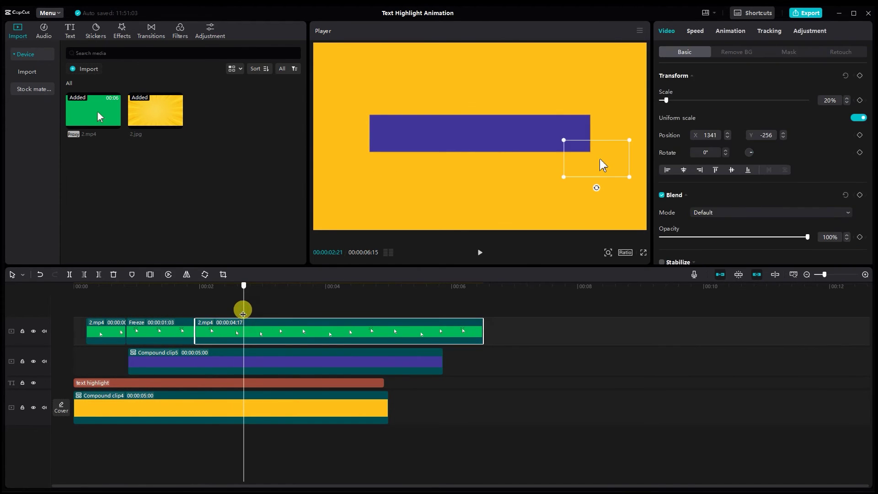
pyautogui.click(742, 30)
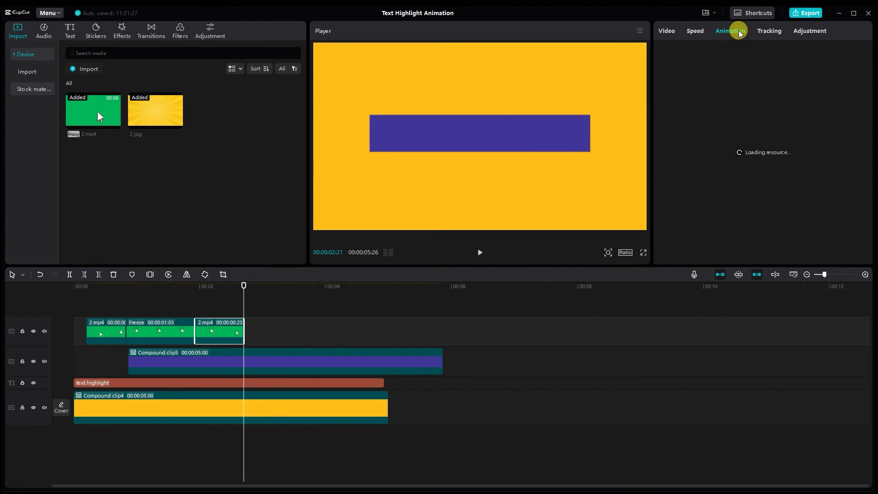
pyautogui.click(768, 52)
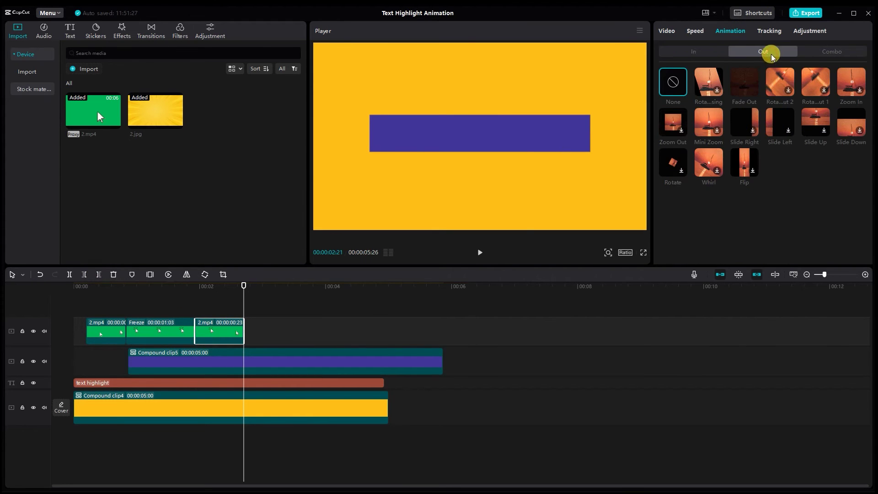
pyautogui.click(751, 80)
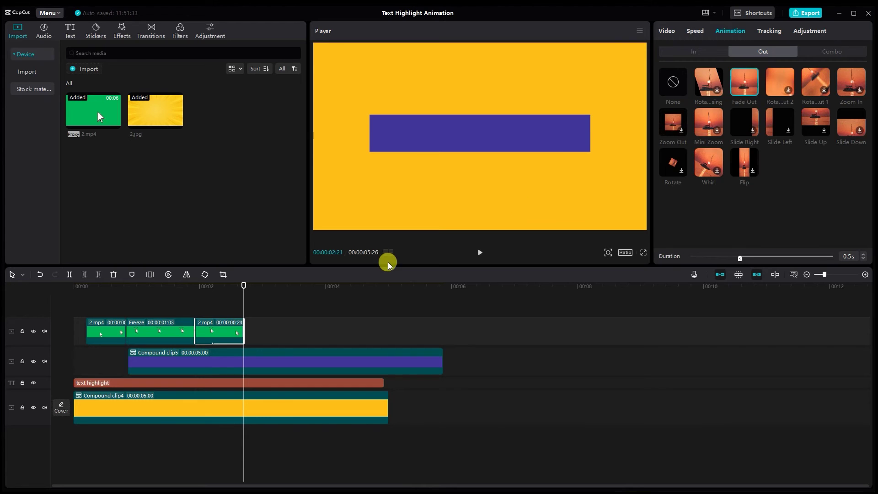
# Step: Preview the video from the beginning, then stop and return the playhead near the start
pyautogui.click(221, 298)
pyautogui.click(77, 286)
pyautogui.press('space')
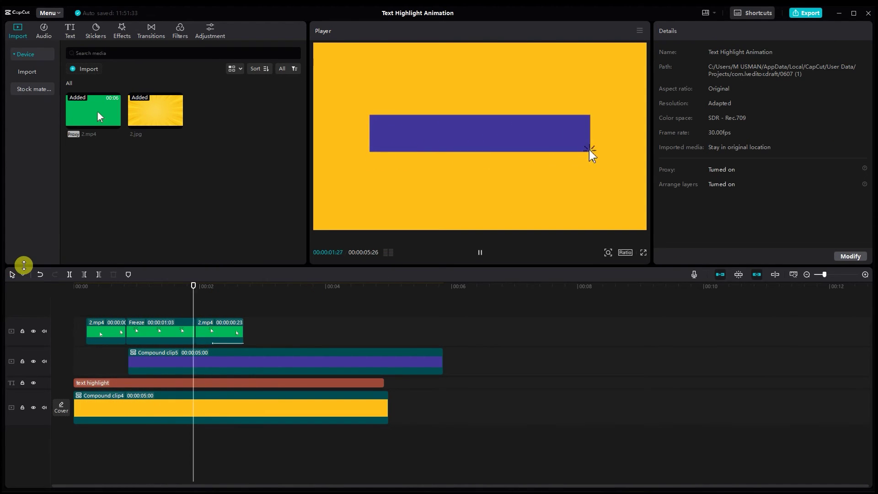
pyautogui.press('space')
pyautogui.click(90, 295)
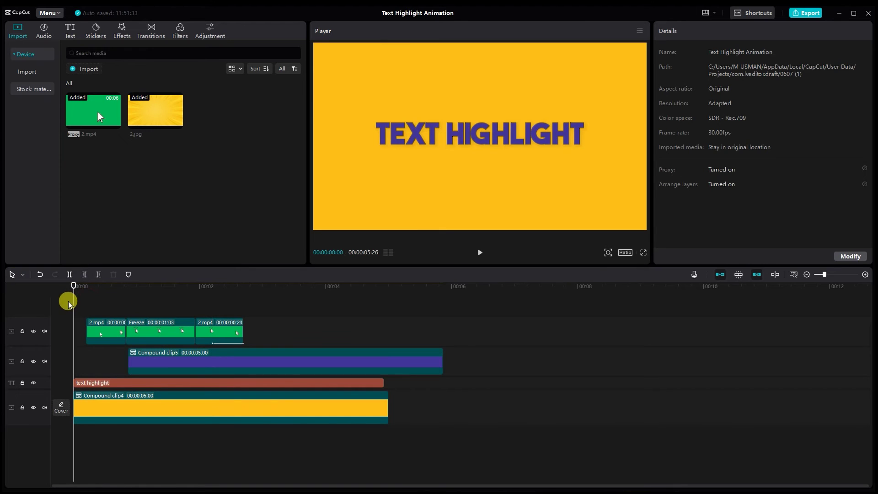
# Step: Duplicate the TEXT HIGHLIGHT clip onto a new top track, trimming its start to where the highlight begins
pyautogui.moveTo(114, 378); pyautogui.dragTo(110, 317)
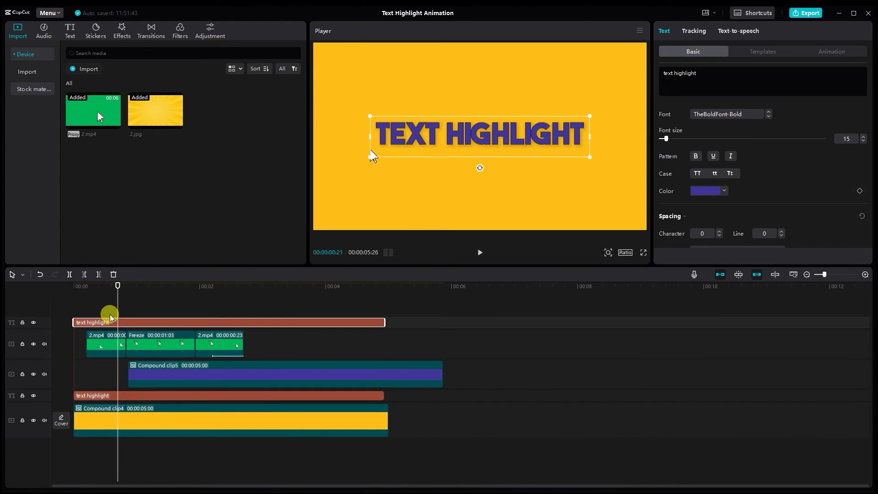
pyautogui.moveTo(129, 311); pyautogui.dragTo(131, 316)
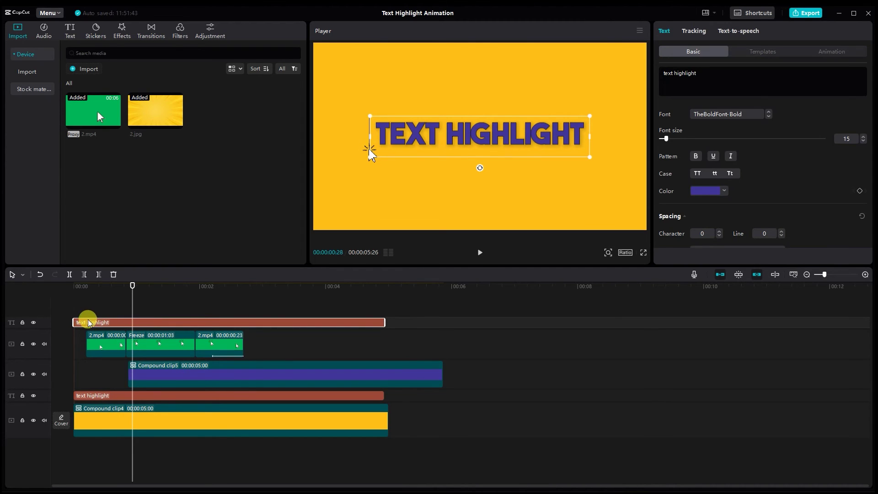
pyautogui.moveTo(75, 321); pyautogui.dragTo(133, 320)
# Step: Set the copied text's colour to white
pyautogui.click(167, 315)
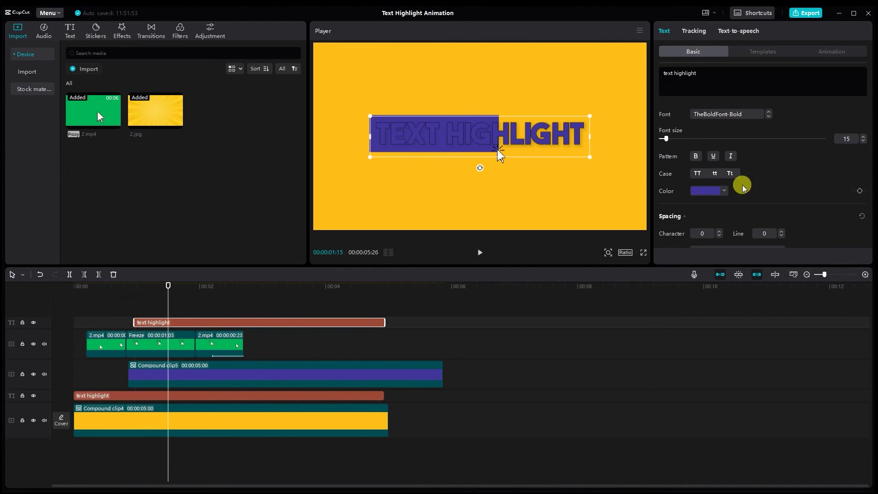
pyautogui.click(710, 192)
pyautogui.moveTo(676, 209); pyautogui.dragTo(555, 158)
pyautogui.click(169, 312)
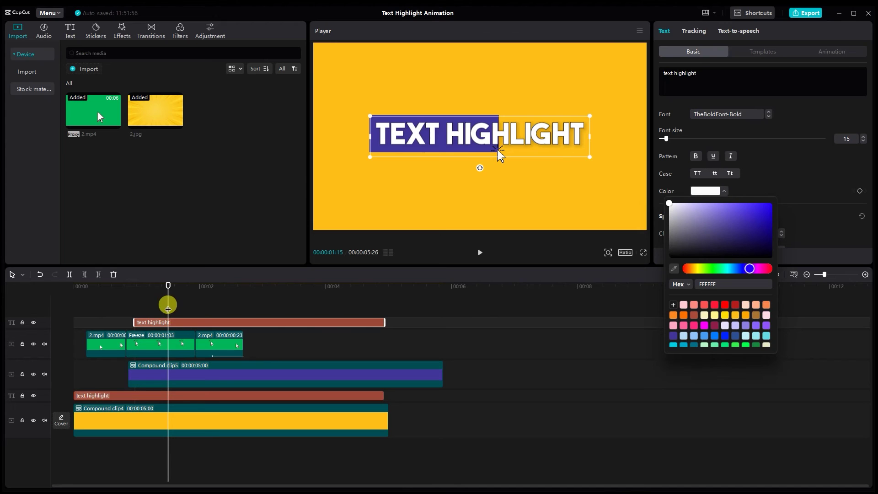
# Step: Turn the top text clip into a compound clip
pyautogui.rightClick(197, 324)
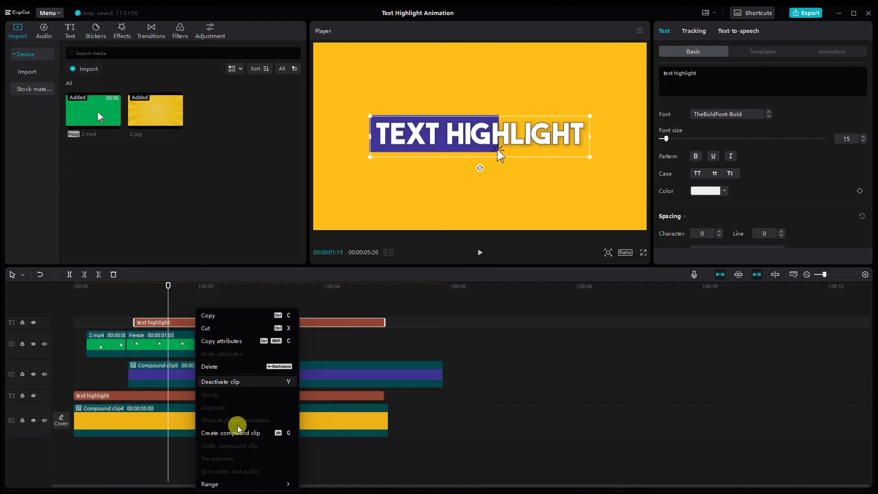
pyautogui.click(244, 433)
pyautogui.moveTo(147, 300)
pyautogui.mouseDown()
pyautogui.moveTo(130, 306)
pyautogui.moveTo(139, 310)
pyautogui.mouseUp()
# Step: Apply a Rectangle mask to the white text compound clip, sized over the whole phrase
pyautogui.click(149, 324)
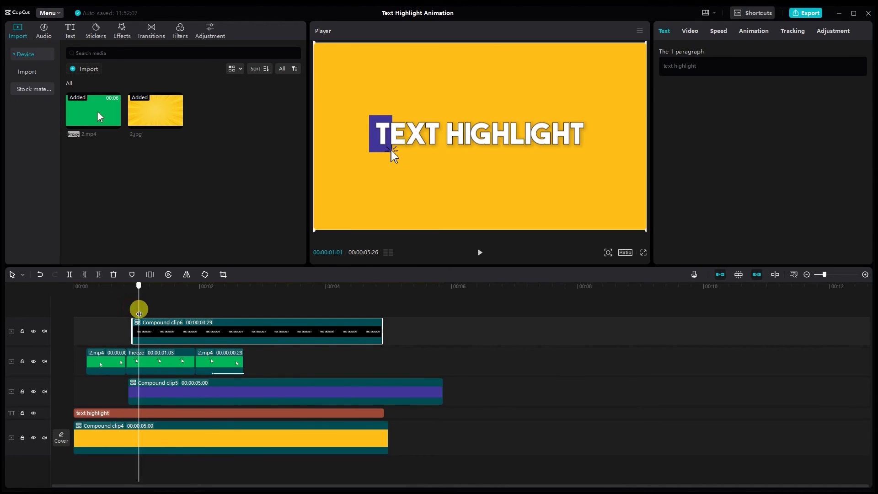
pyautogui.click(693, 31)
pyautogui.click(787, 53)
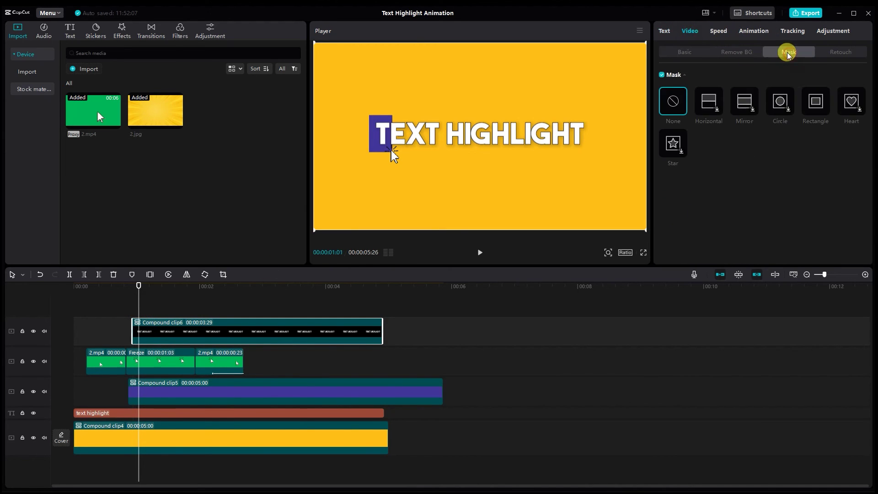
pyautogui.click(822, 110)
pyautogui.moveTo(569, 136); pyautogui.dragTo(588, 136)
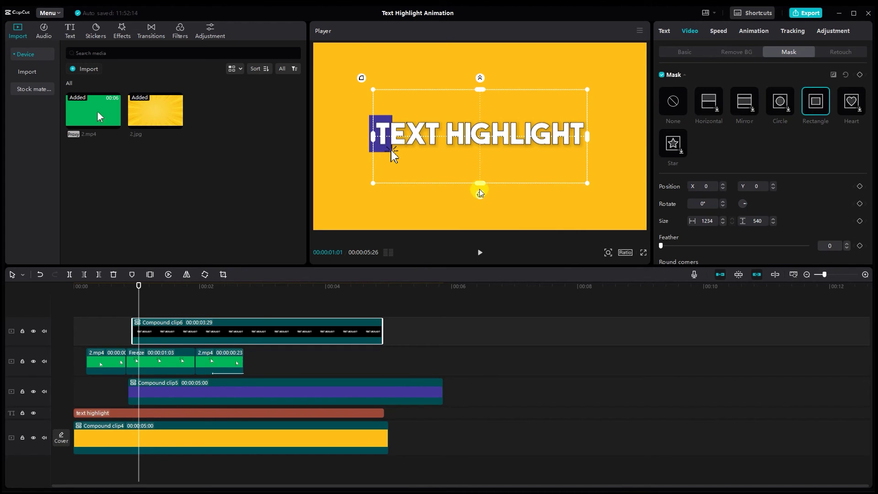
pyautogui.moveTo(480, 193); pyautogui.dragTo(484, 162)
# Step: Compare against the purple box clip's mask, then reopen the white text clip's mask settings
pyautogui.click(155, 397)
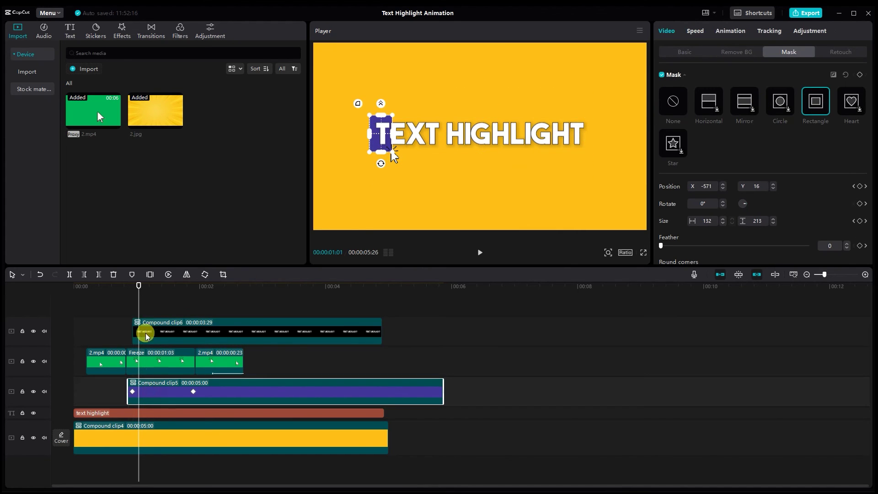
pyautogui.moveTo(140, 310)
pyautogui.mouseDown()
pyautogui.moveTo(133, 312)
pyautogui.moveTo(194, 331)
pyautogui.mouseUp()
pyautogui.click(143, 334)
pyautogui.click(155, 385)
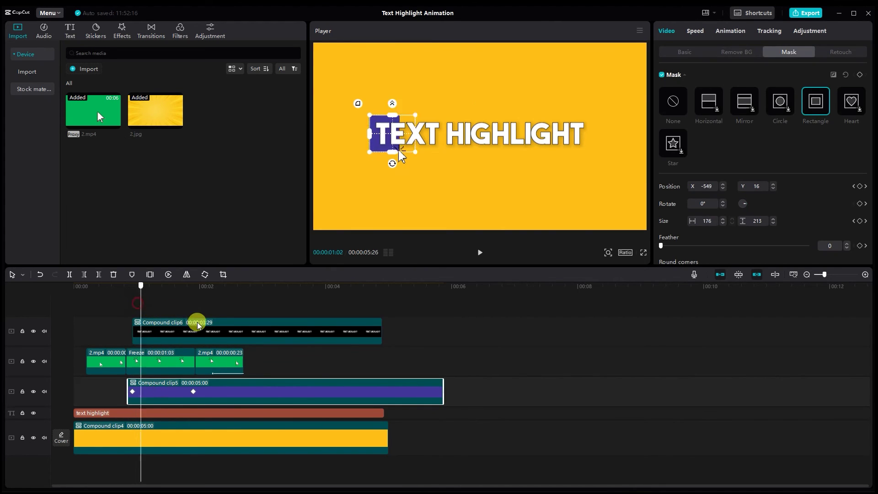
pyautogui.click(194, 331)
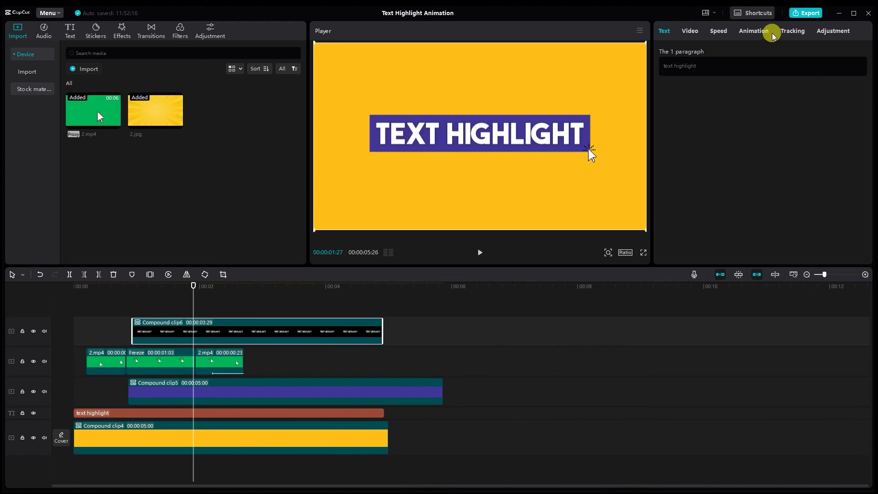
pyautogui.click(692, 31)
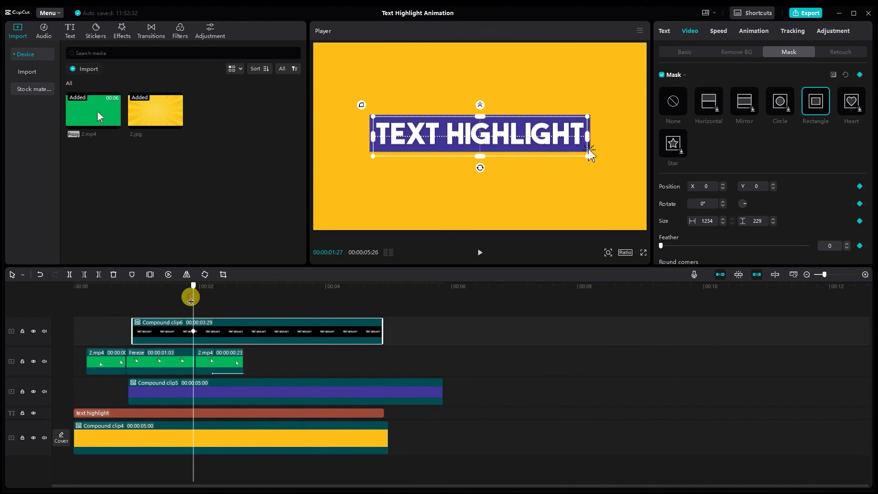
# Step: Make the white text mask a thin strip at the phrase's left edge; select clips crossing 00:00:02:29
pyautogui.moveTo(191, 300); pyautogui.dragTo(135, 302)
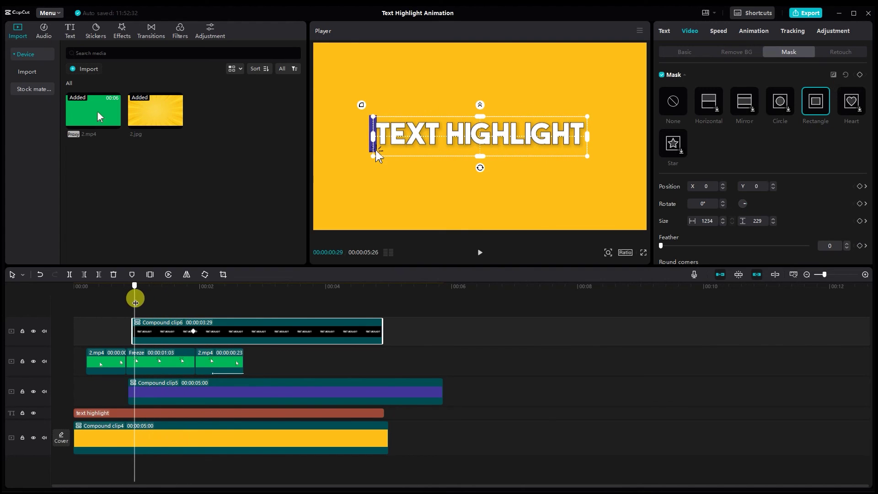
pyautogui.moveTo(582, 138); pyautogui.dragTo(482, 146)
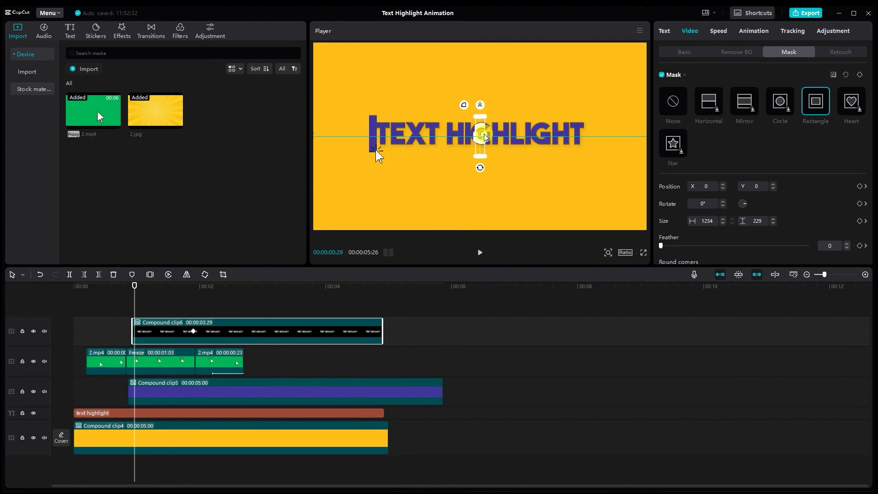
pyautogui.moveTo(482, 146); pyautogui.dragTo(376, 145)
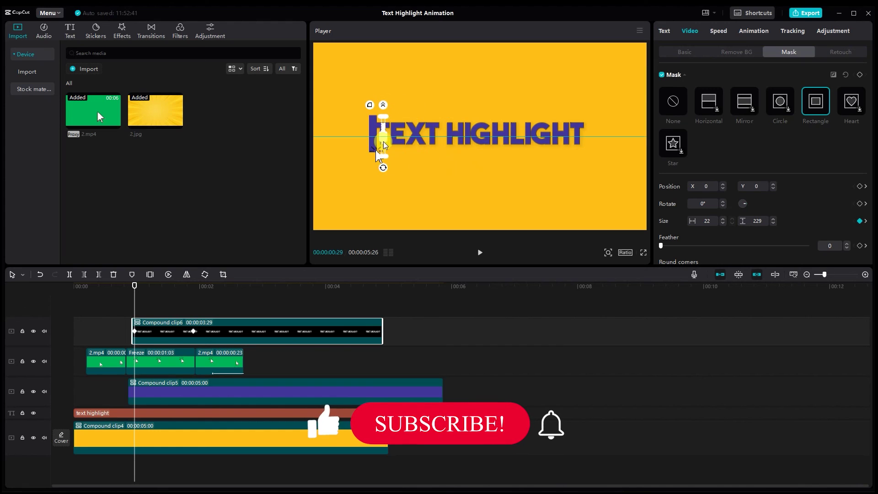
pyautogui.click(275, 307)
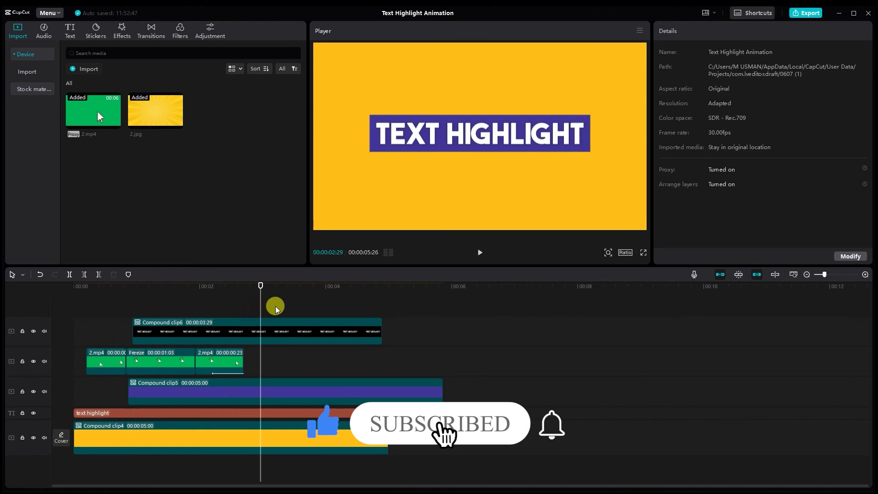
pyautogui.moveTo(276, 309); pyautogui.dragTo(295, 440)
pyautogui.click(99, 275)
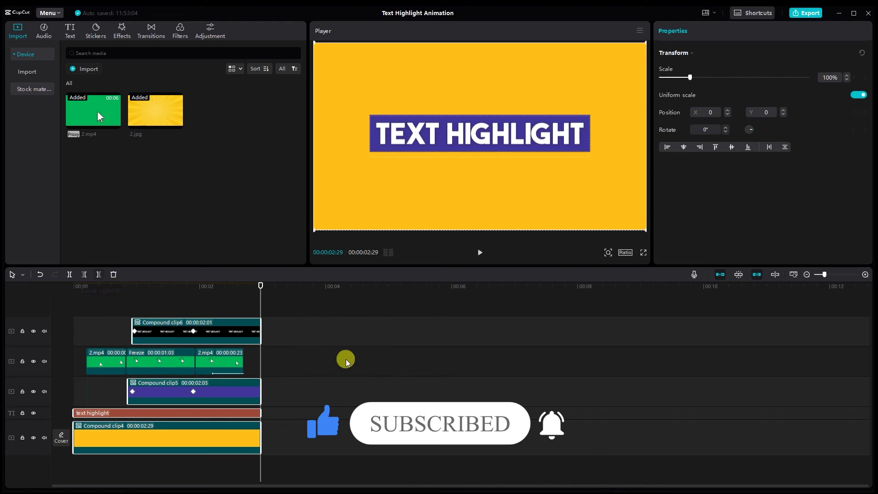
pyautogui.click(270, 293)
pyautogui.press('Home')
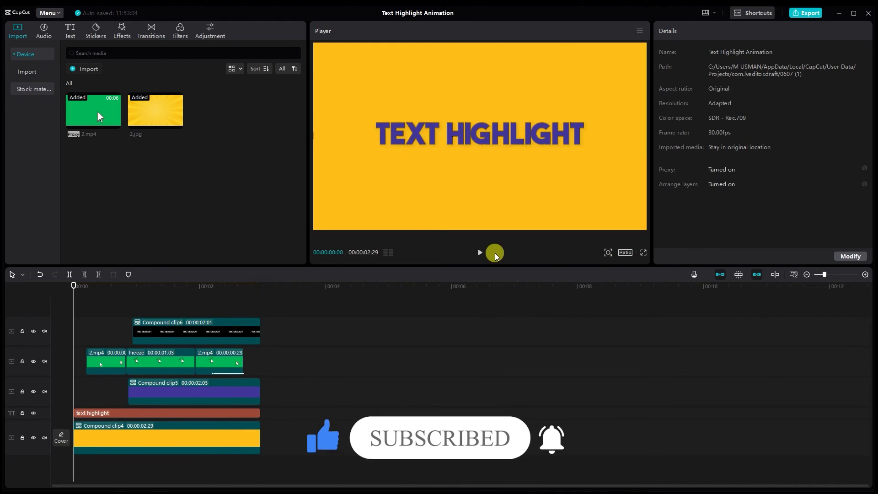
pyautogui.click(479, 252)
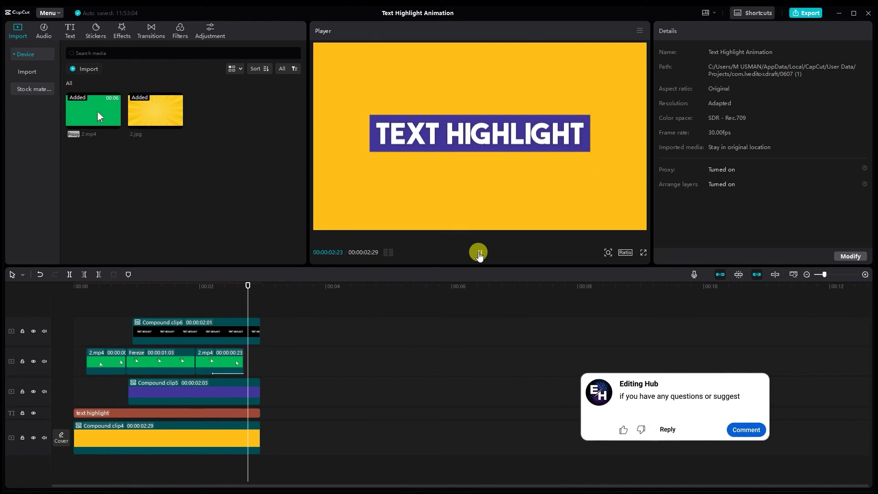
pyautogui.click(480, 252)
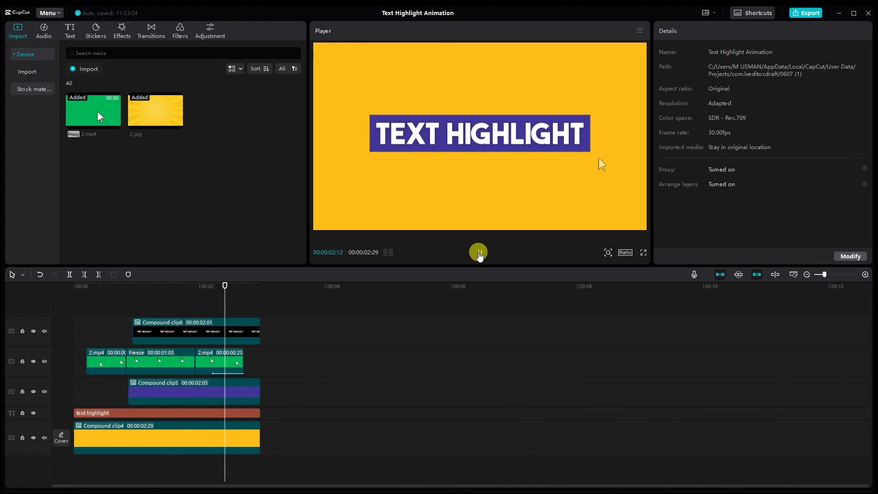
pyautogui.click(479, 255)
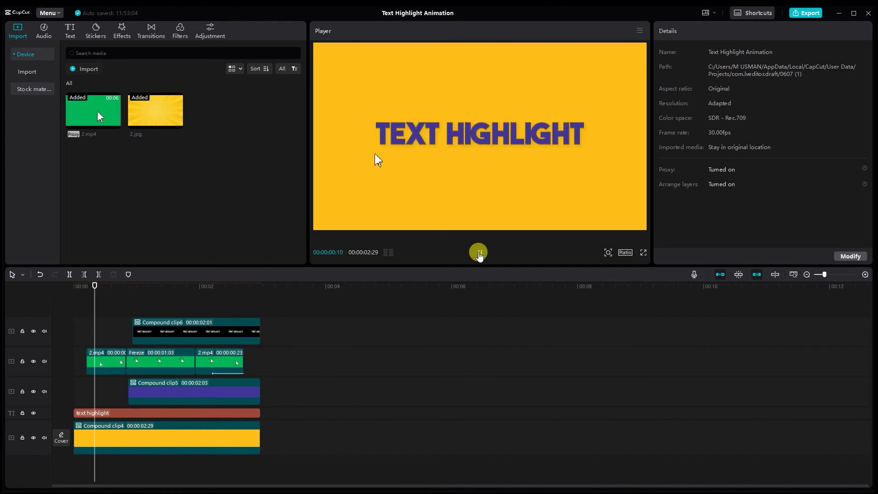